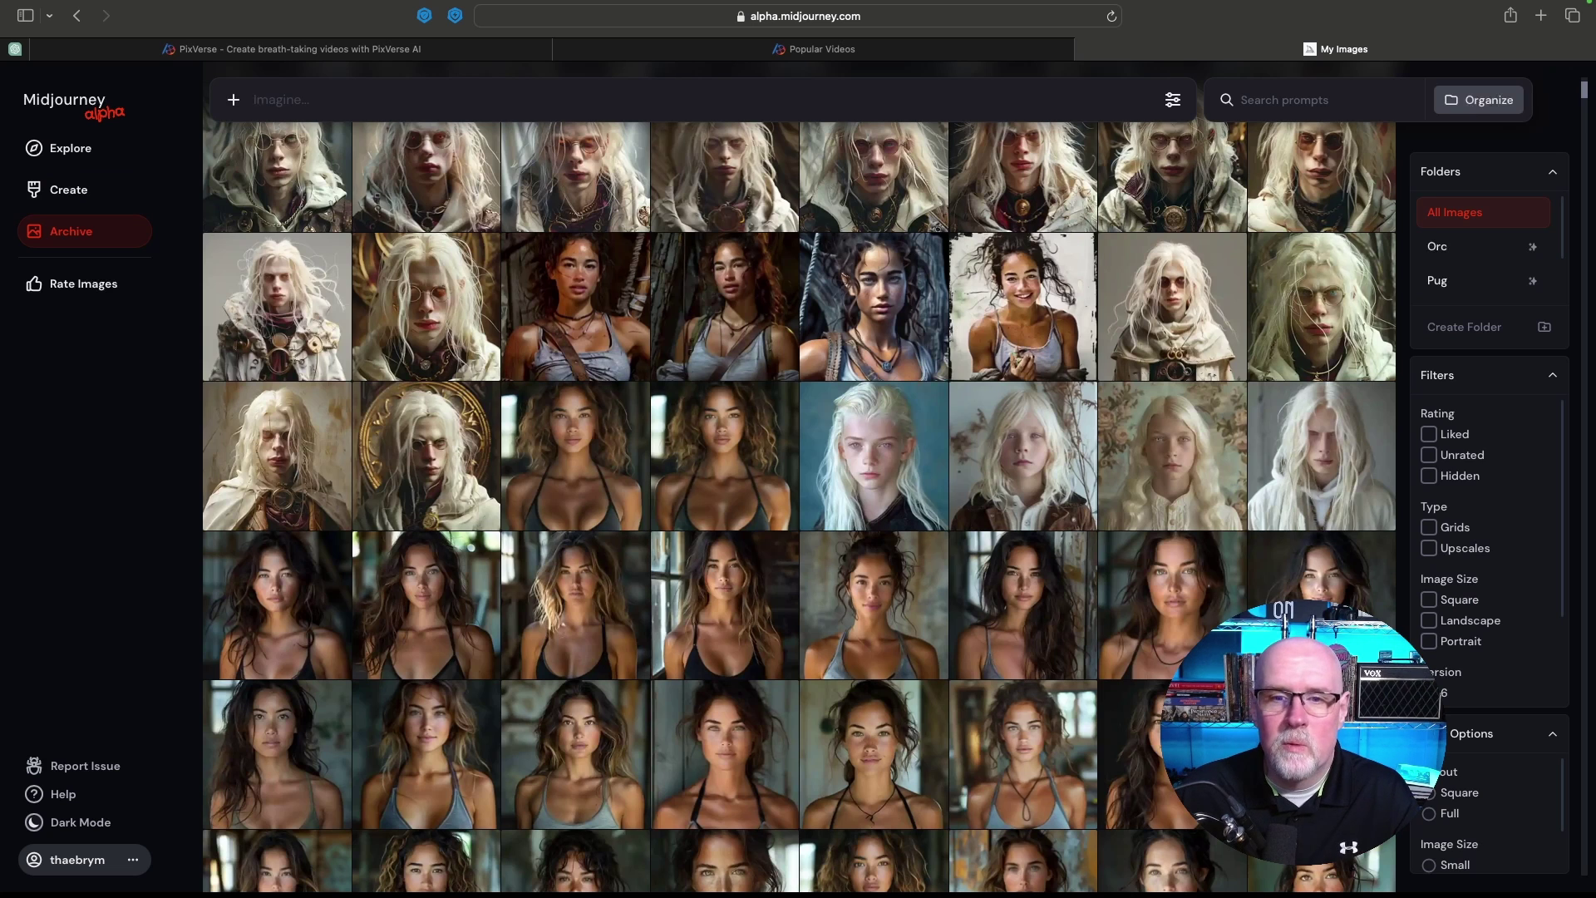
# - Open the hooded albino portrait with long white hair and pink eyes from the archive and add it as a character reference
pyautogui.click(1321, 456)
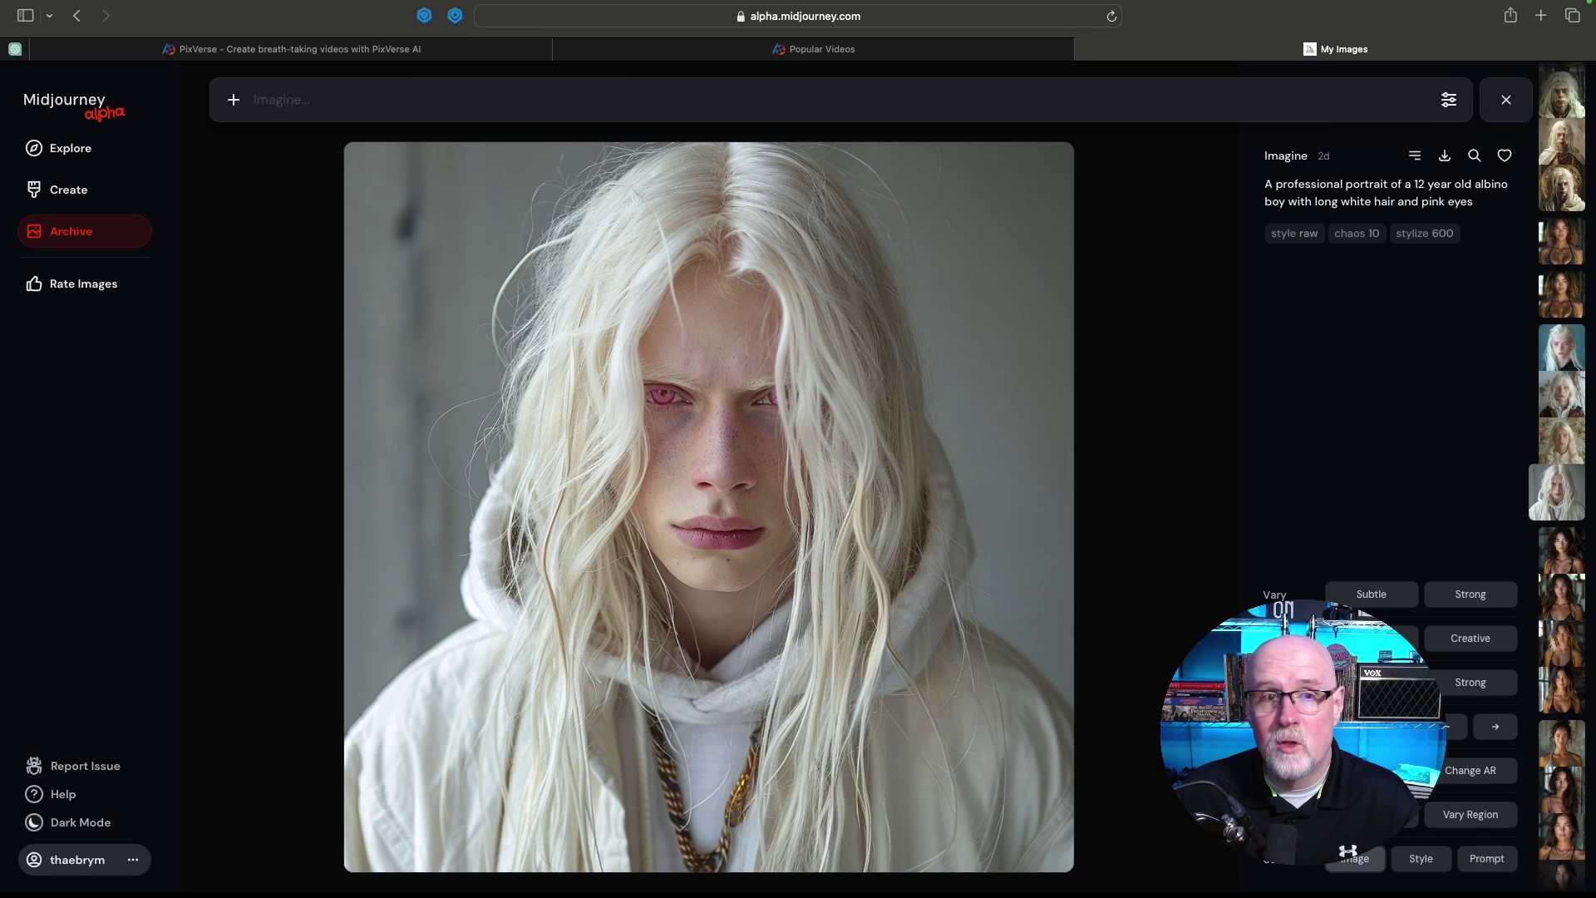
pyautogui.click(1354, 858)
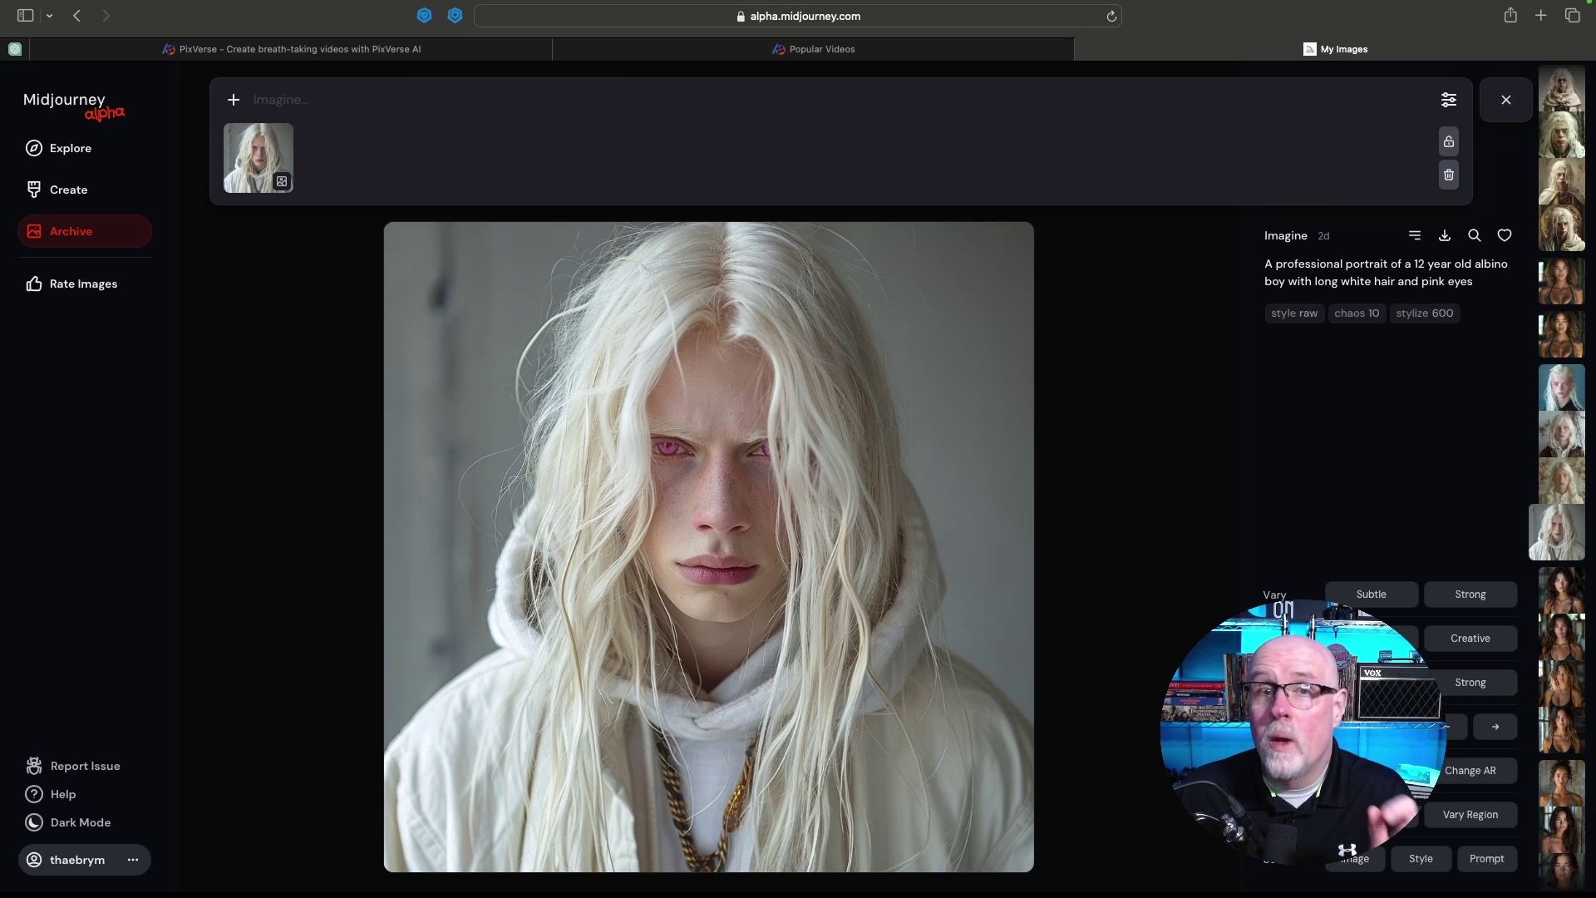
pyautogui.moveTo(258, 158)
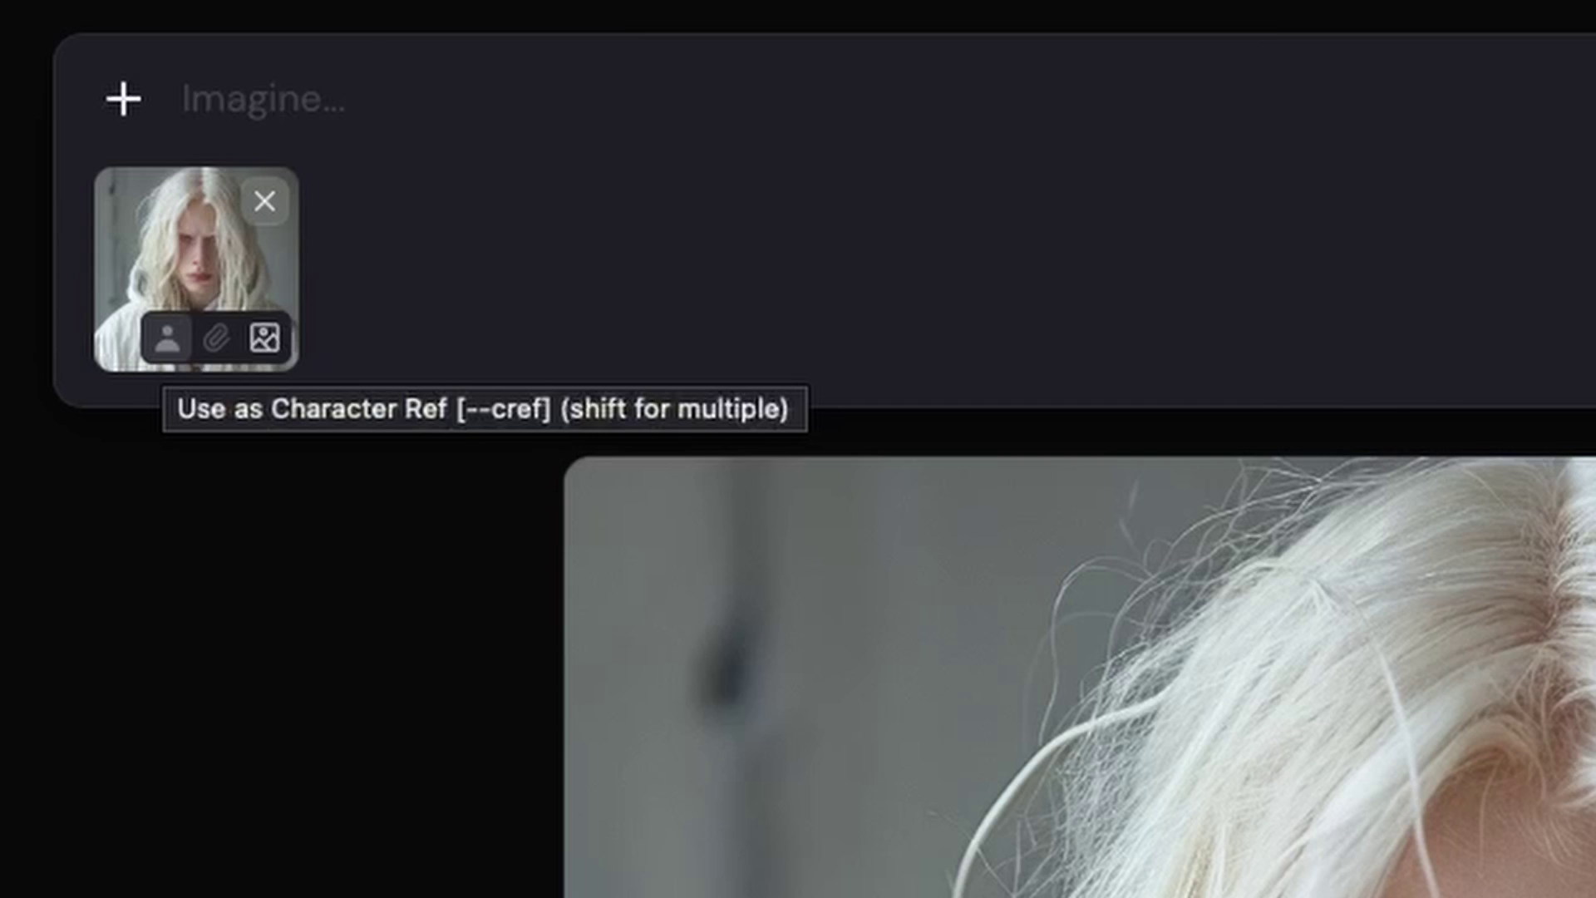
pyautogui.click(167, 338)
# - Enter the prompt "Illustration, half-orc, albino, pink iris, red pupil, clockwork technomancer, arcanepunk, fantasycore --cw 50"
pyautogui.rightClick(253, 99)
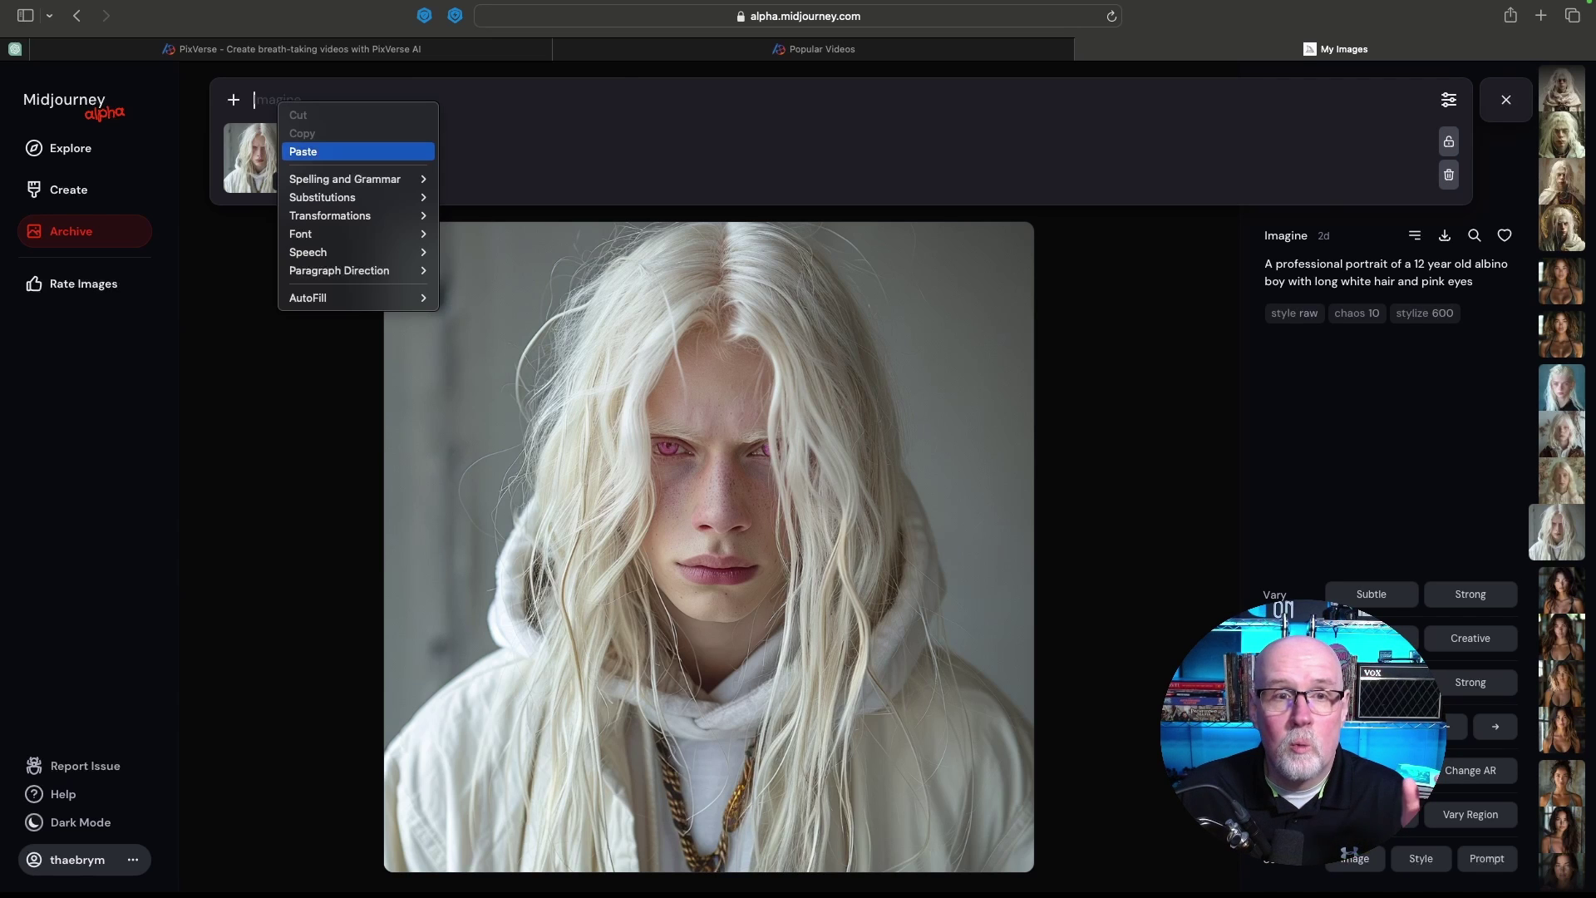
pyautogui.click(310, 152)
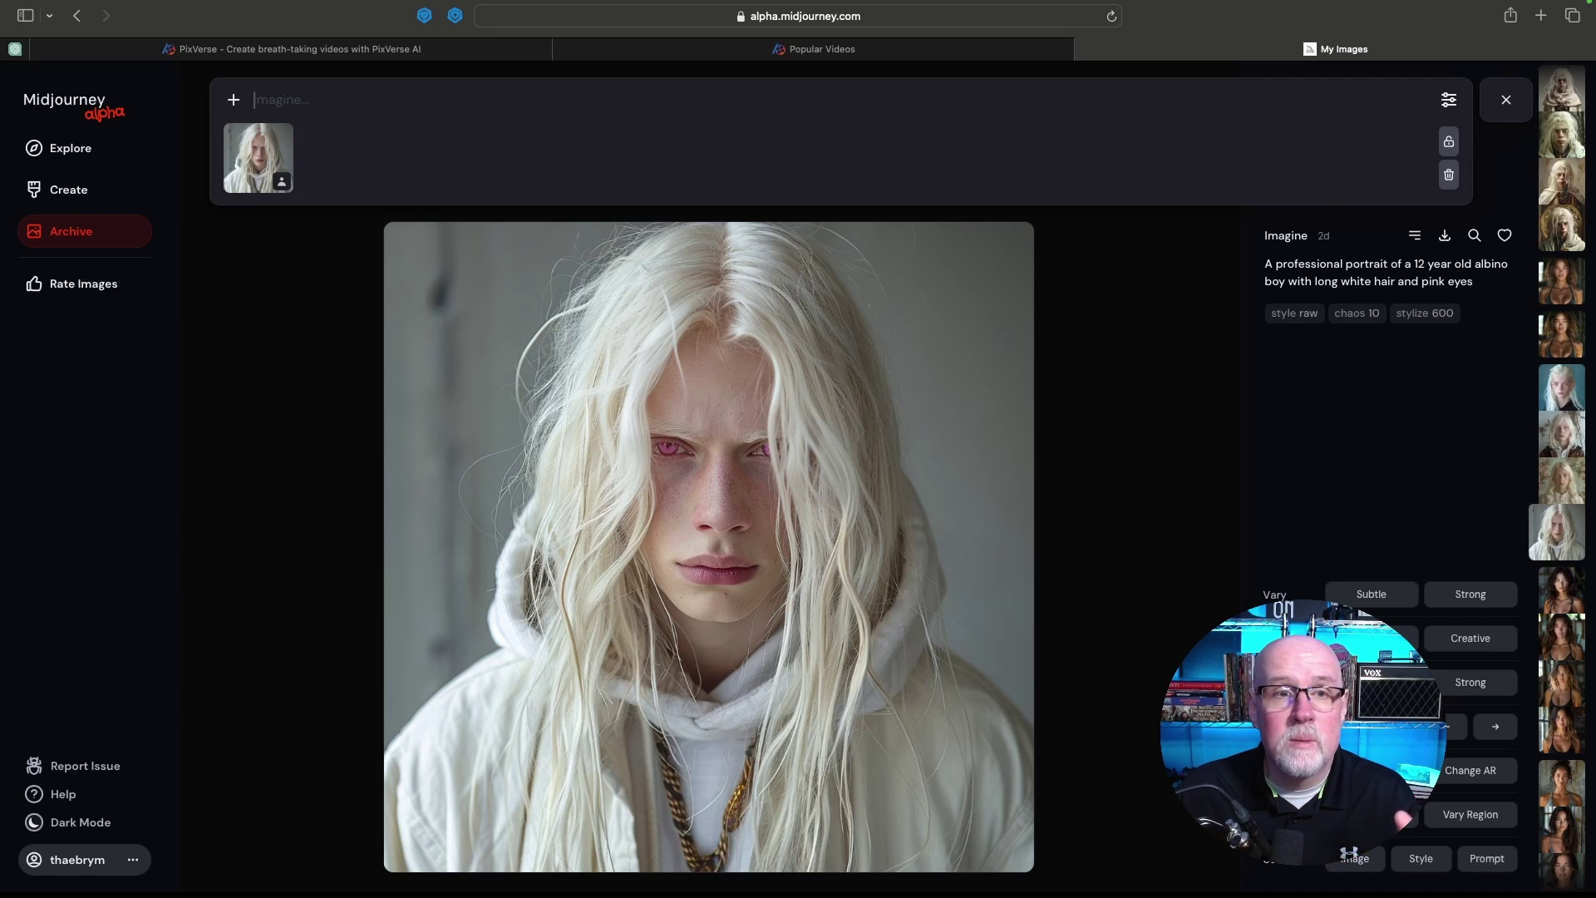
pyautogui.press('super+v')
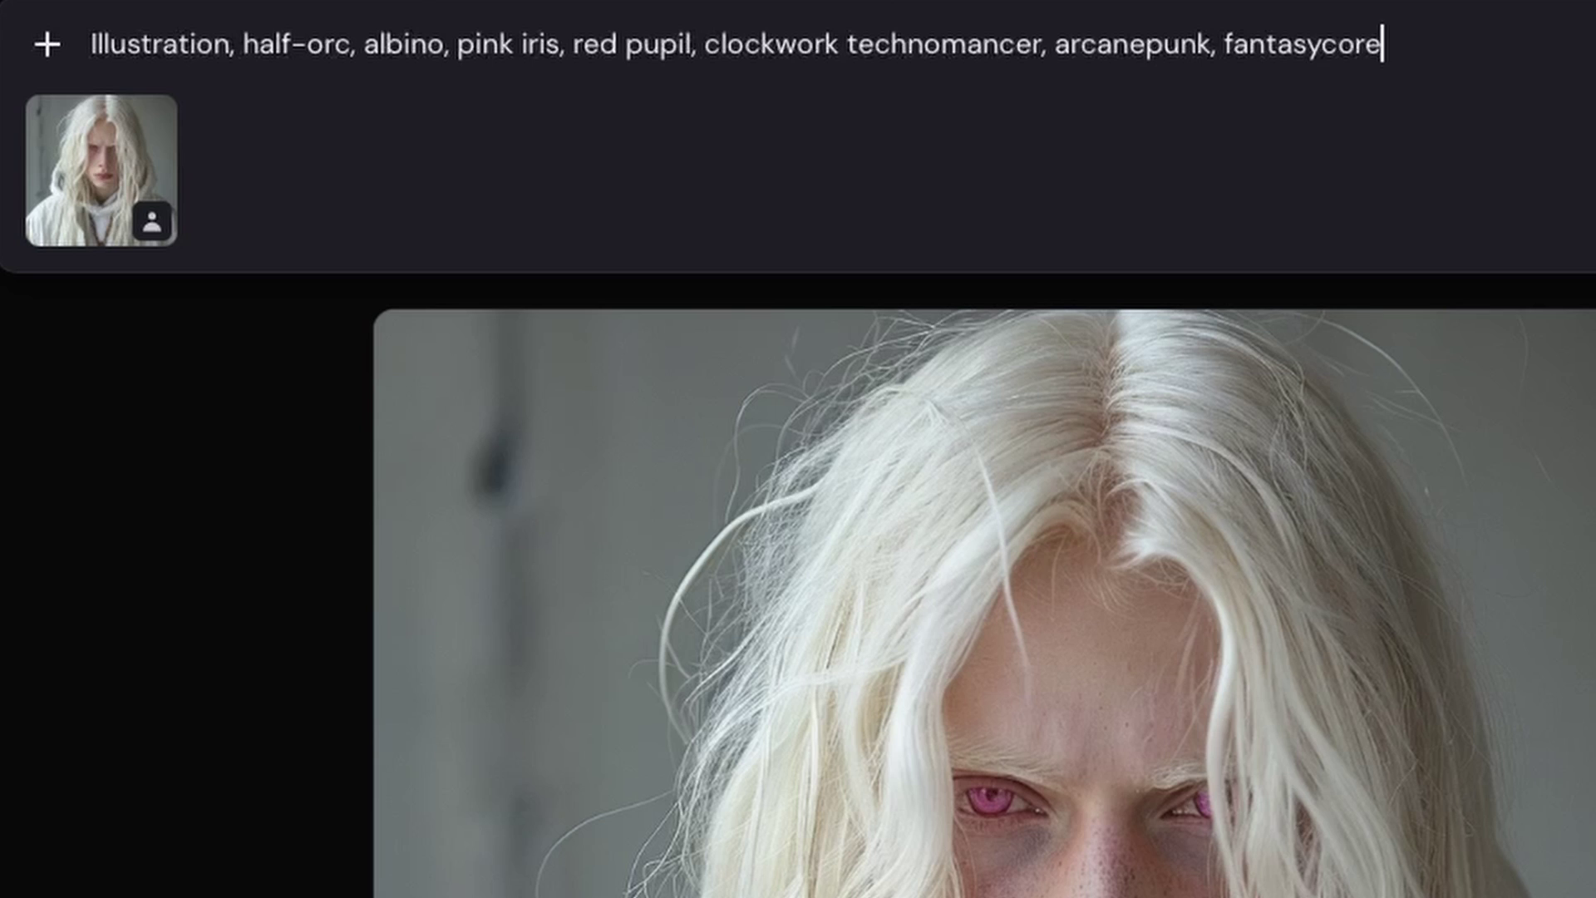
pyautogui.write('--')
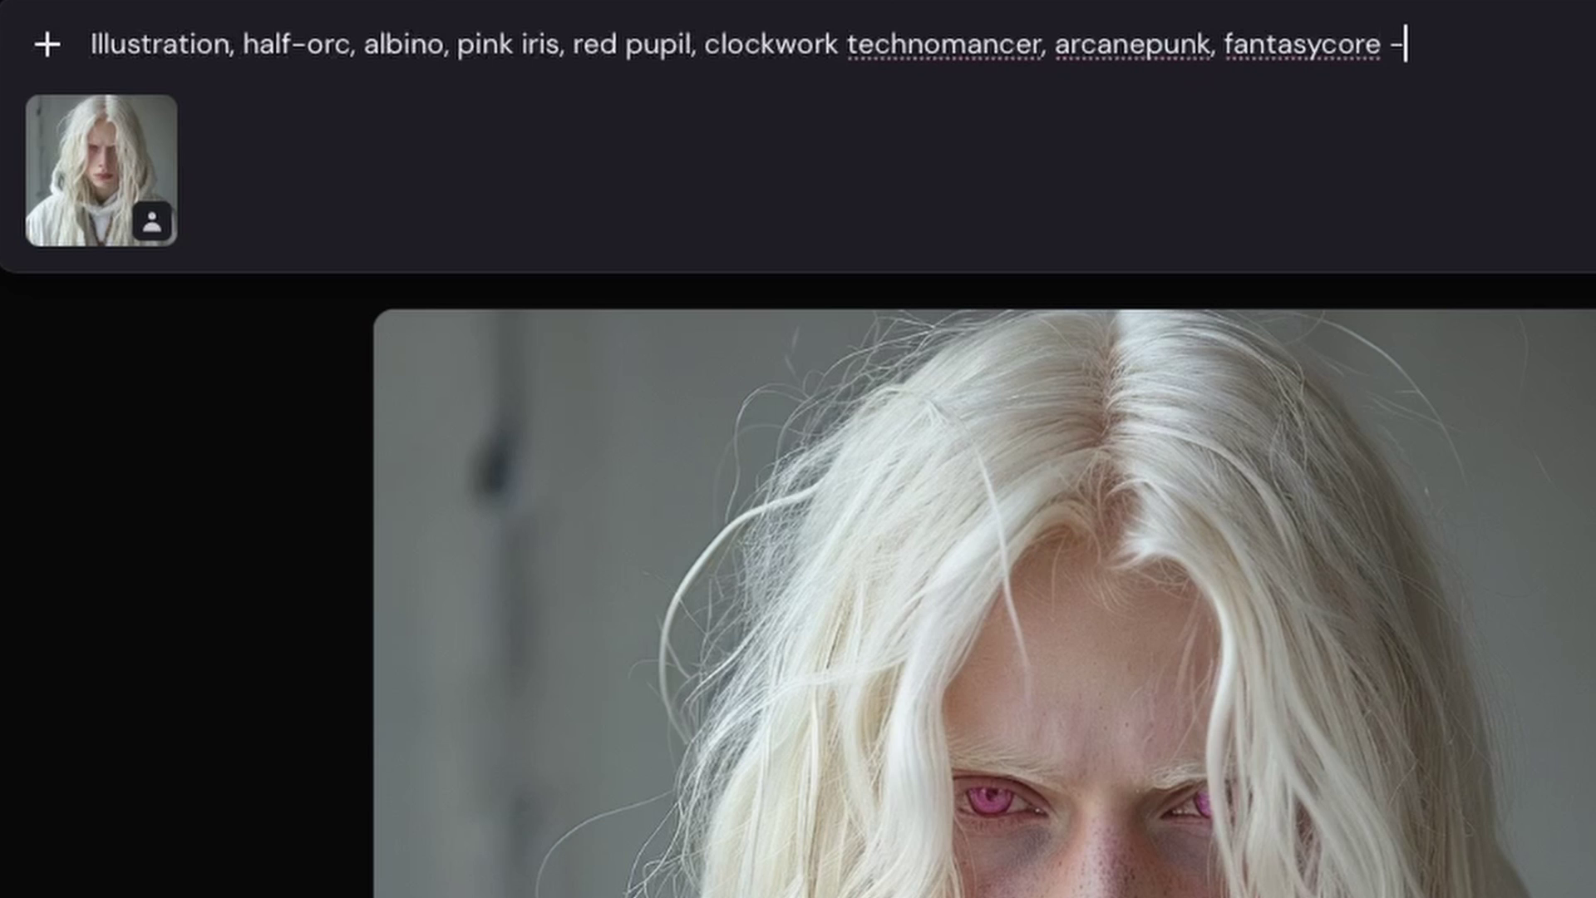
pyautogui.write('cw')
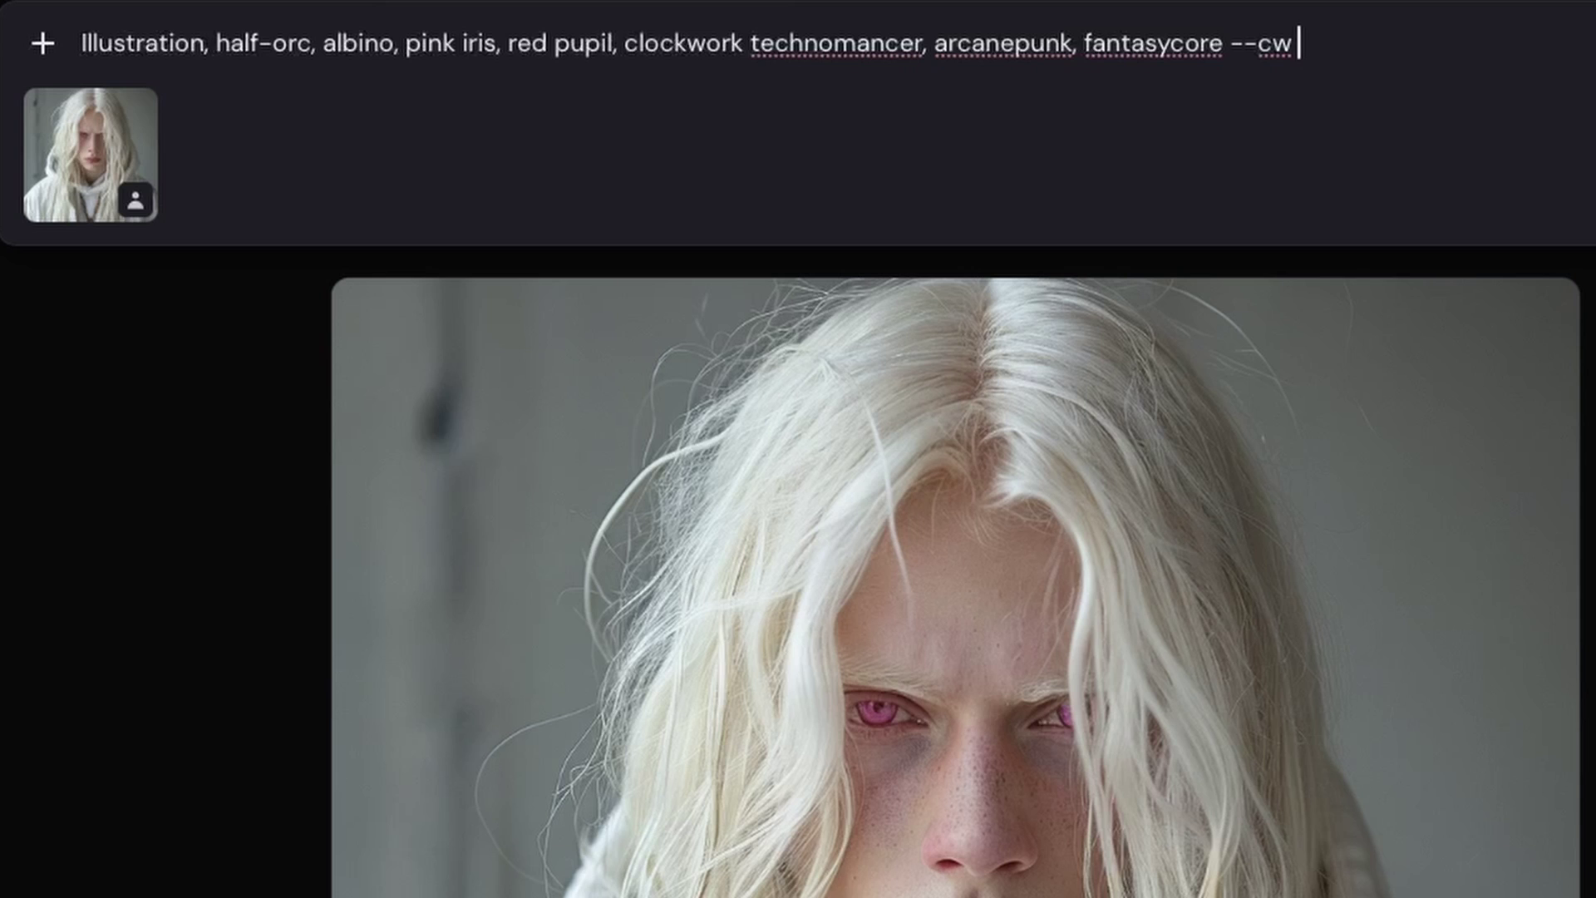
pyautogui.write('50')
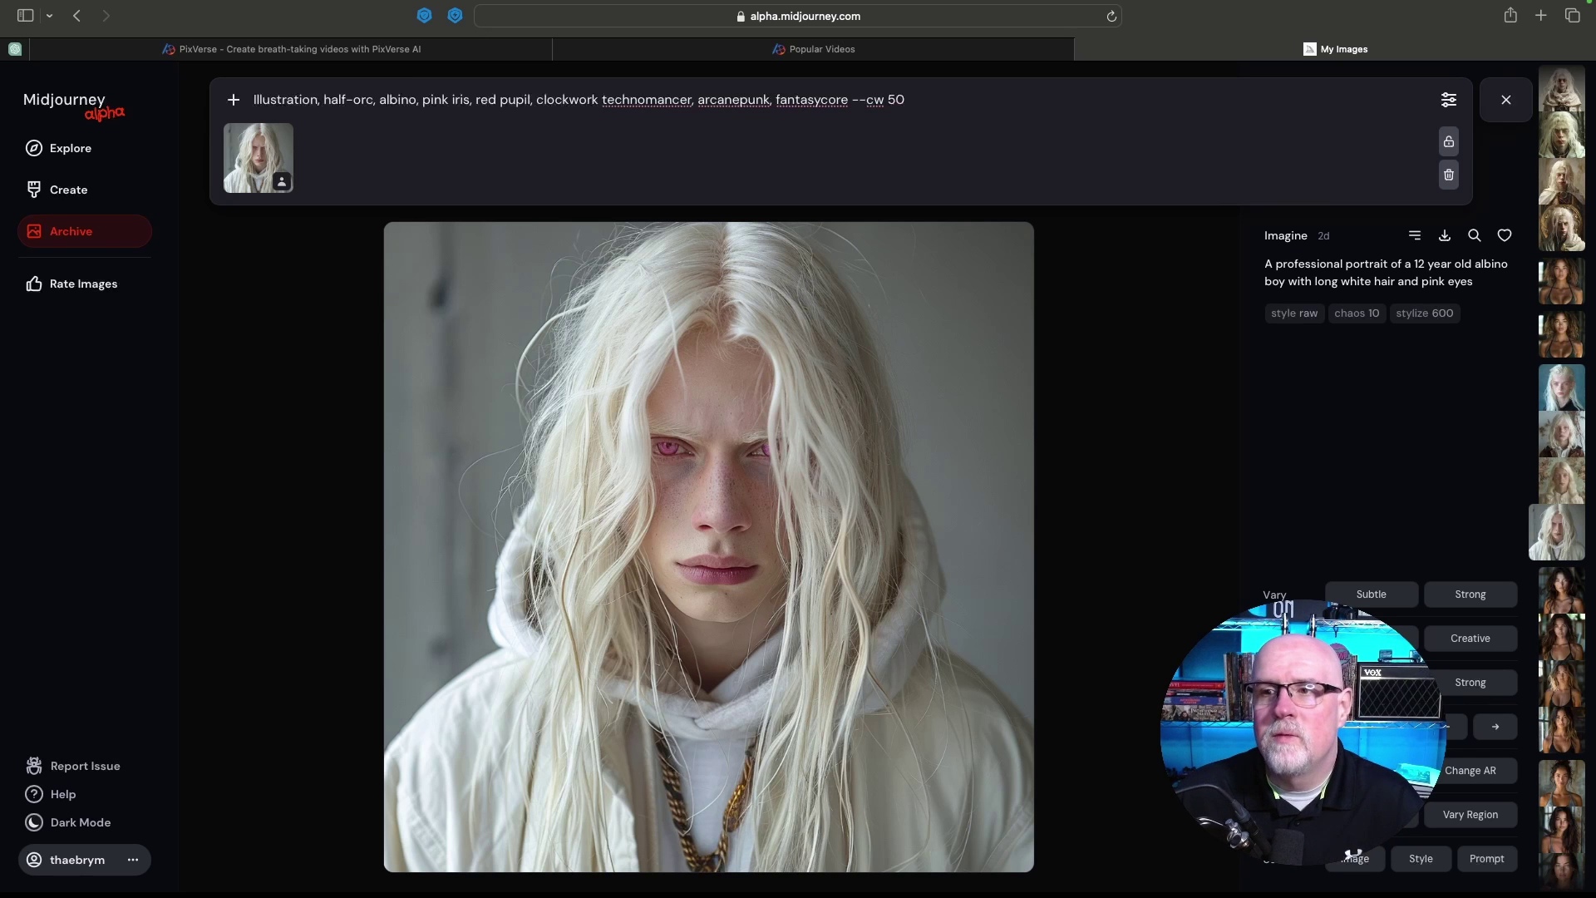
# - Set Variety to 10 and Stylization to 800, and generate the half-orc images
pyautogui.click(1449, 99)
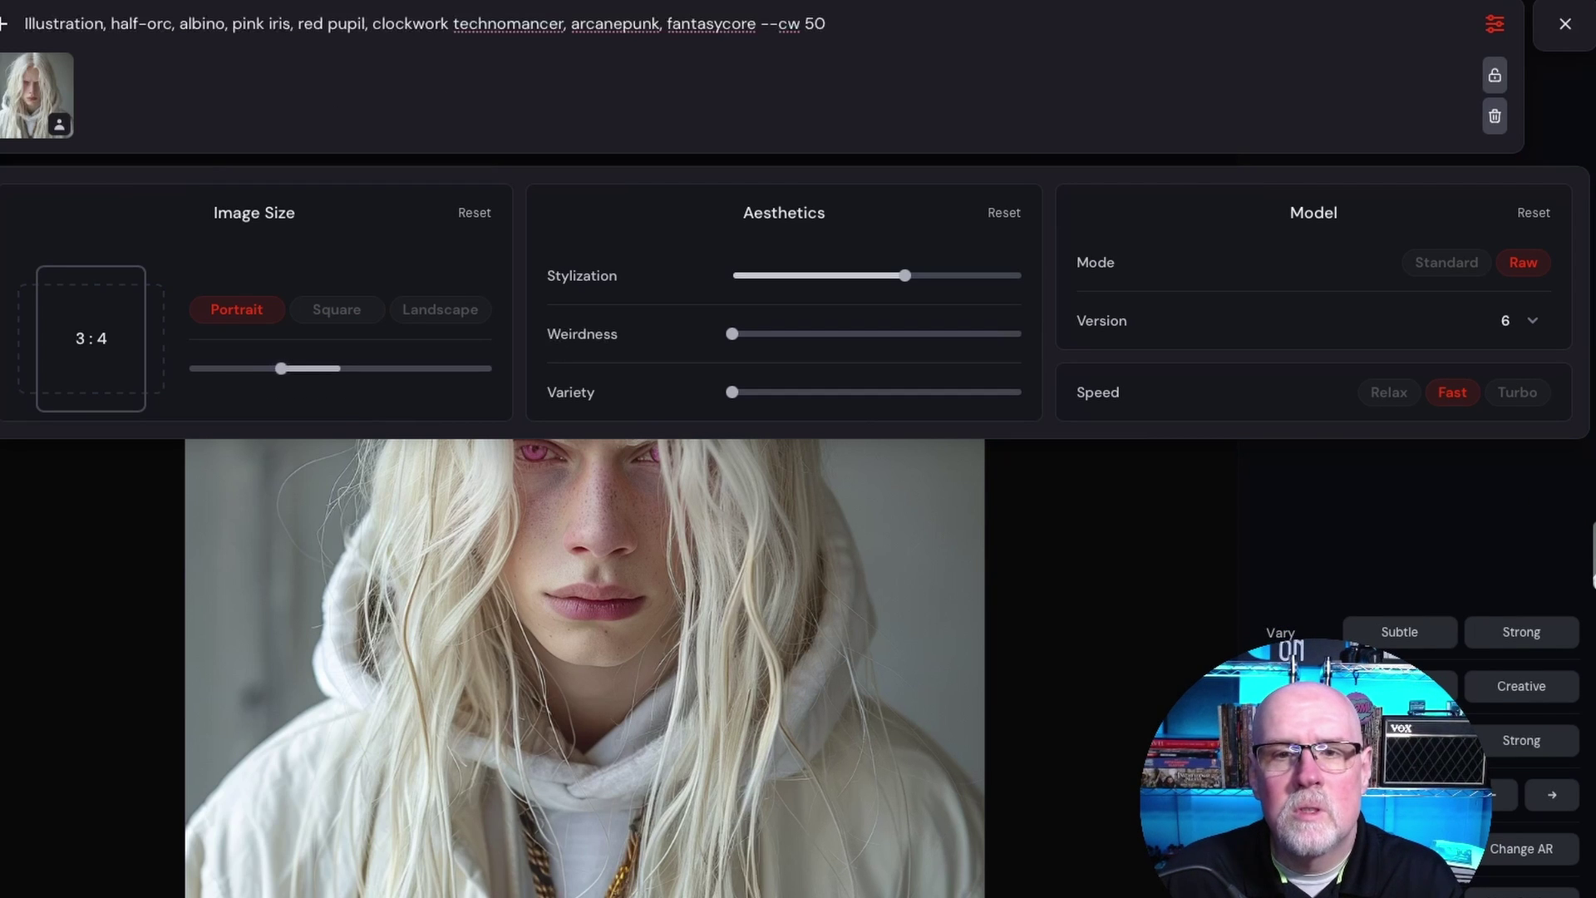
pyautogui.moveTo(732, 334)
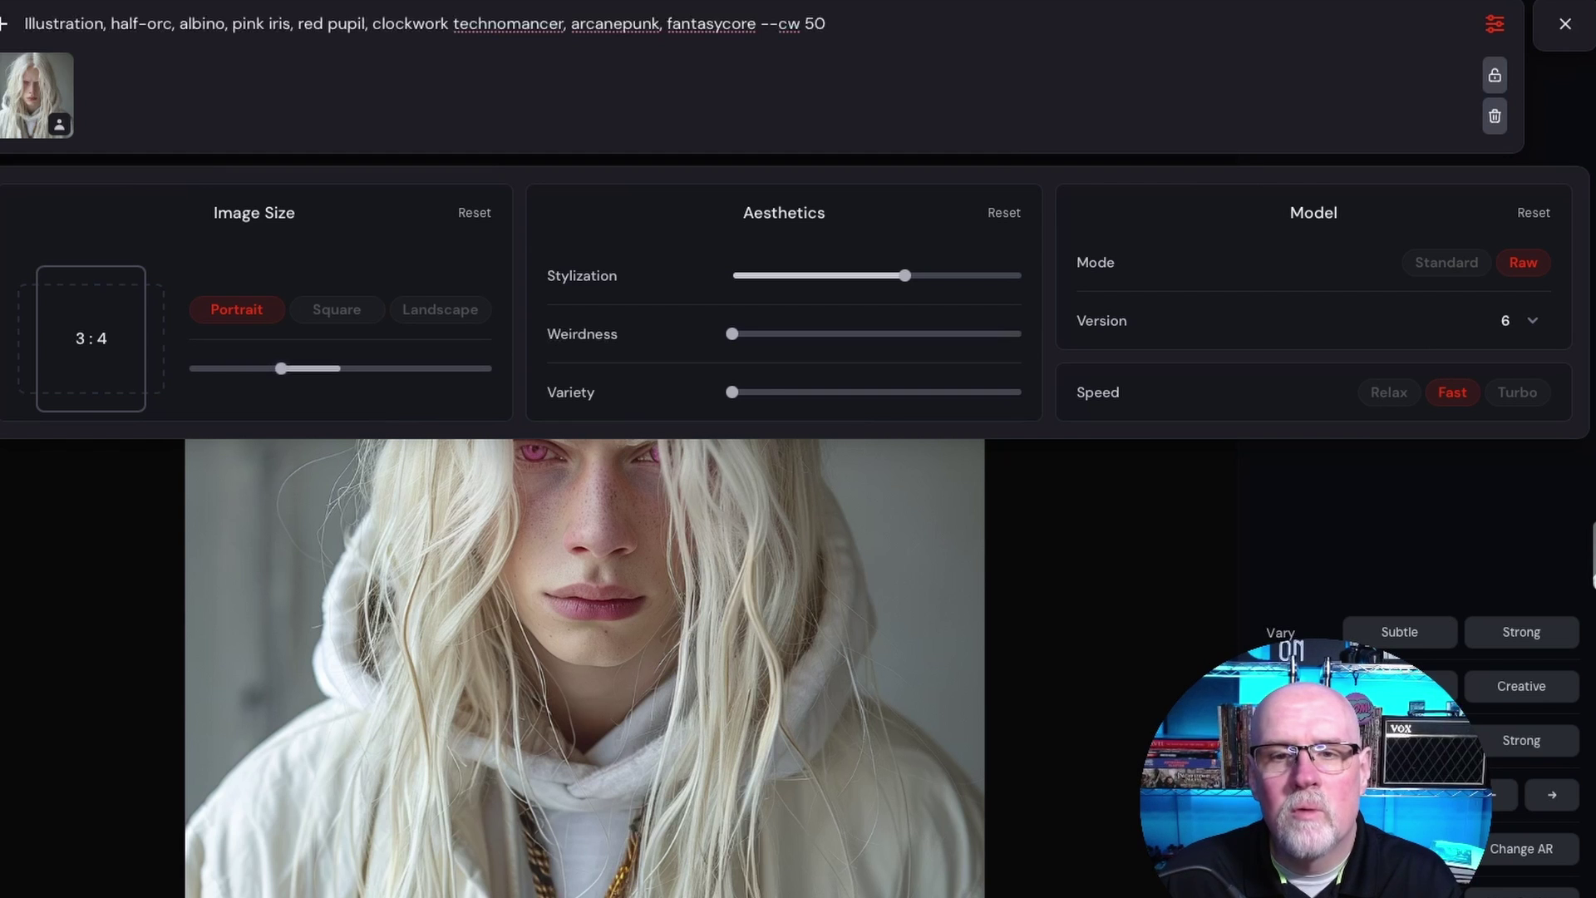
pyautogui.moveTo(732, 392); pyautogui.dragTo(762, 392)
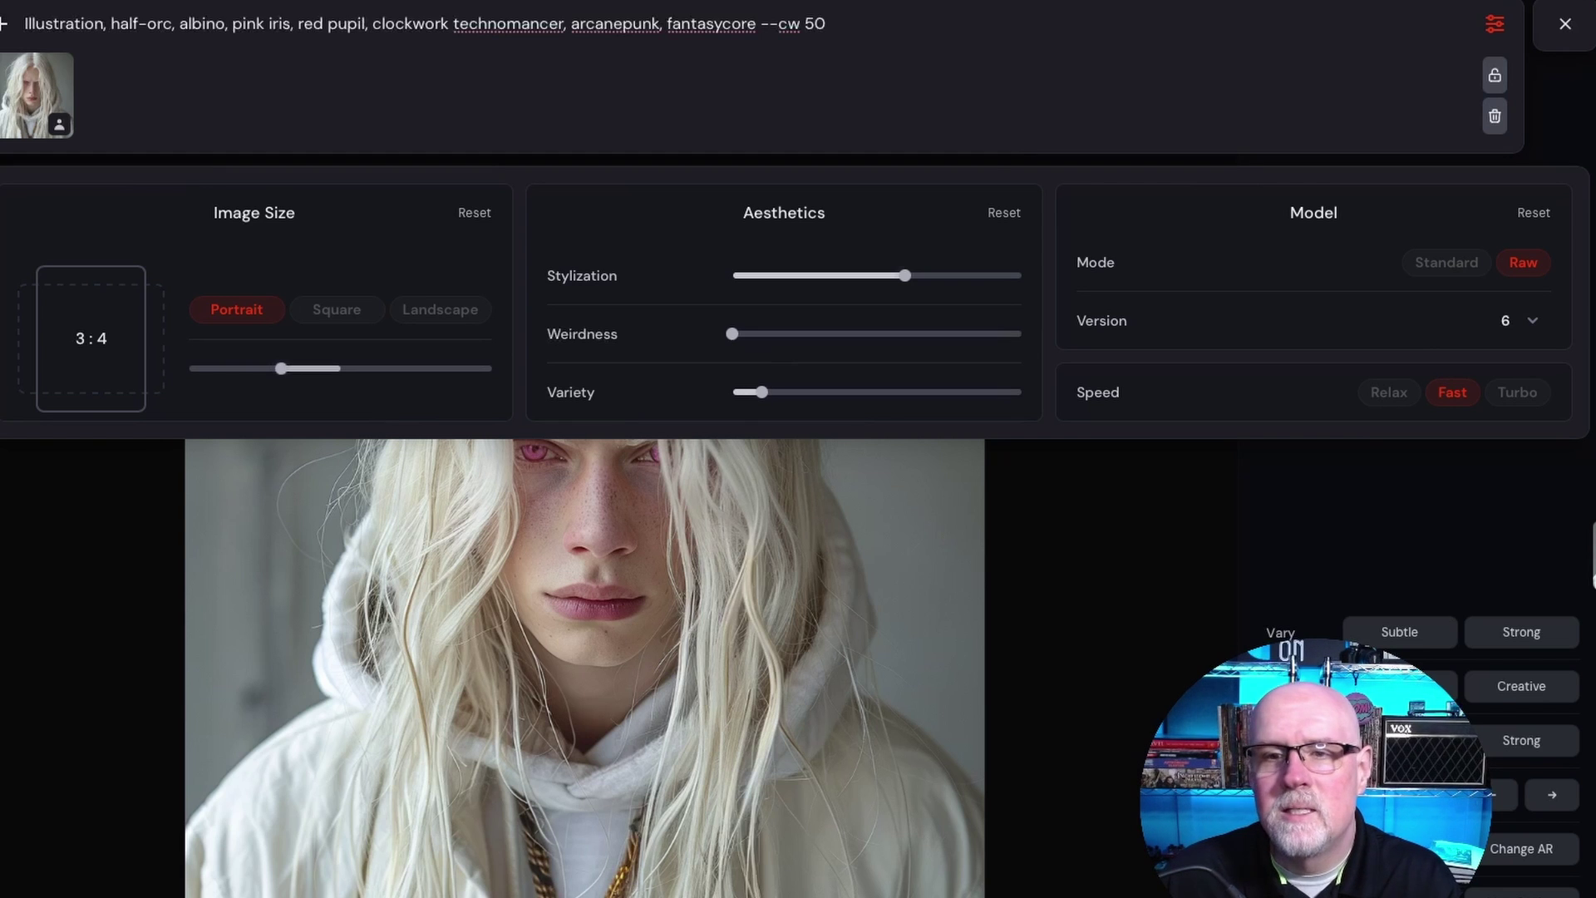
pyautogui.moveTo(905, 275); pyautogui.dragTo(962, 275)
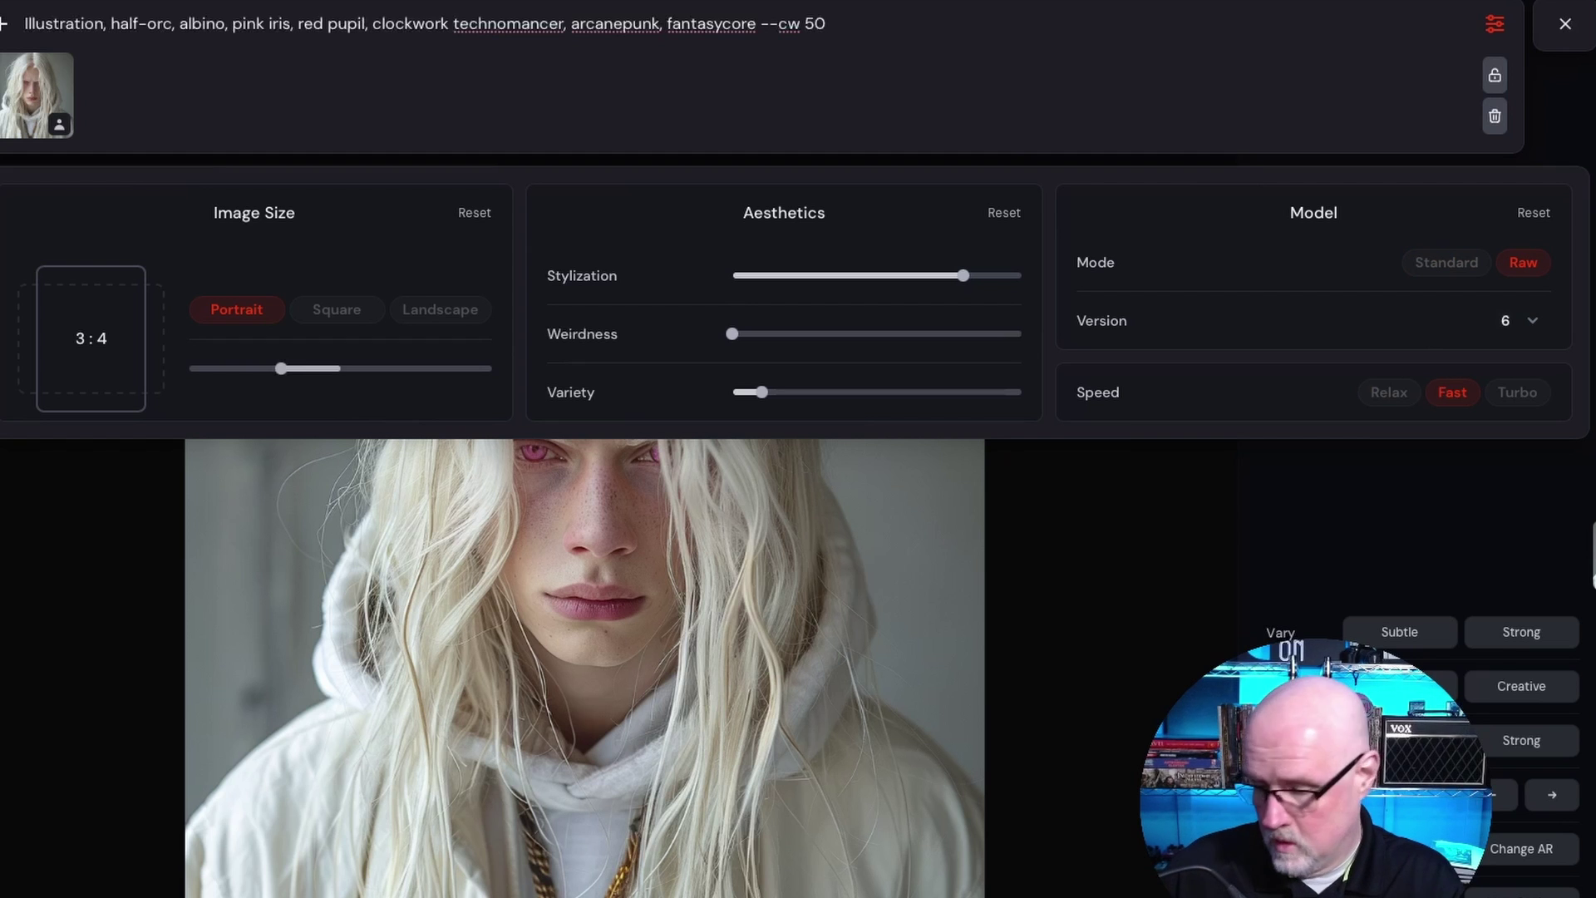
pyautogui.press('Return')
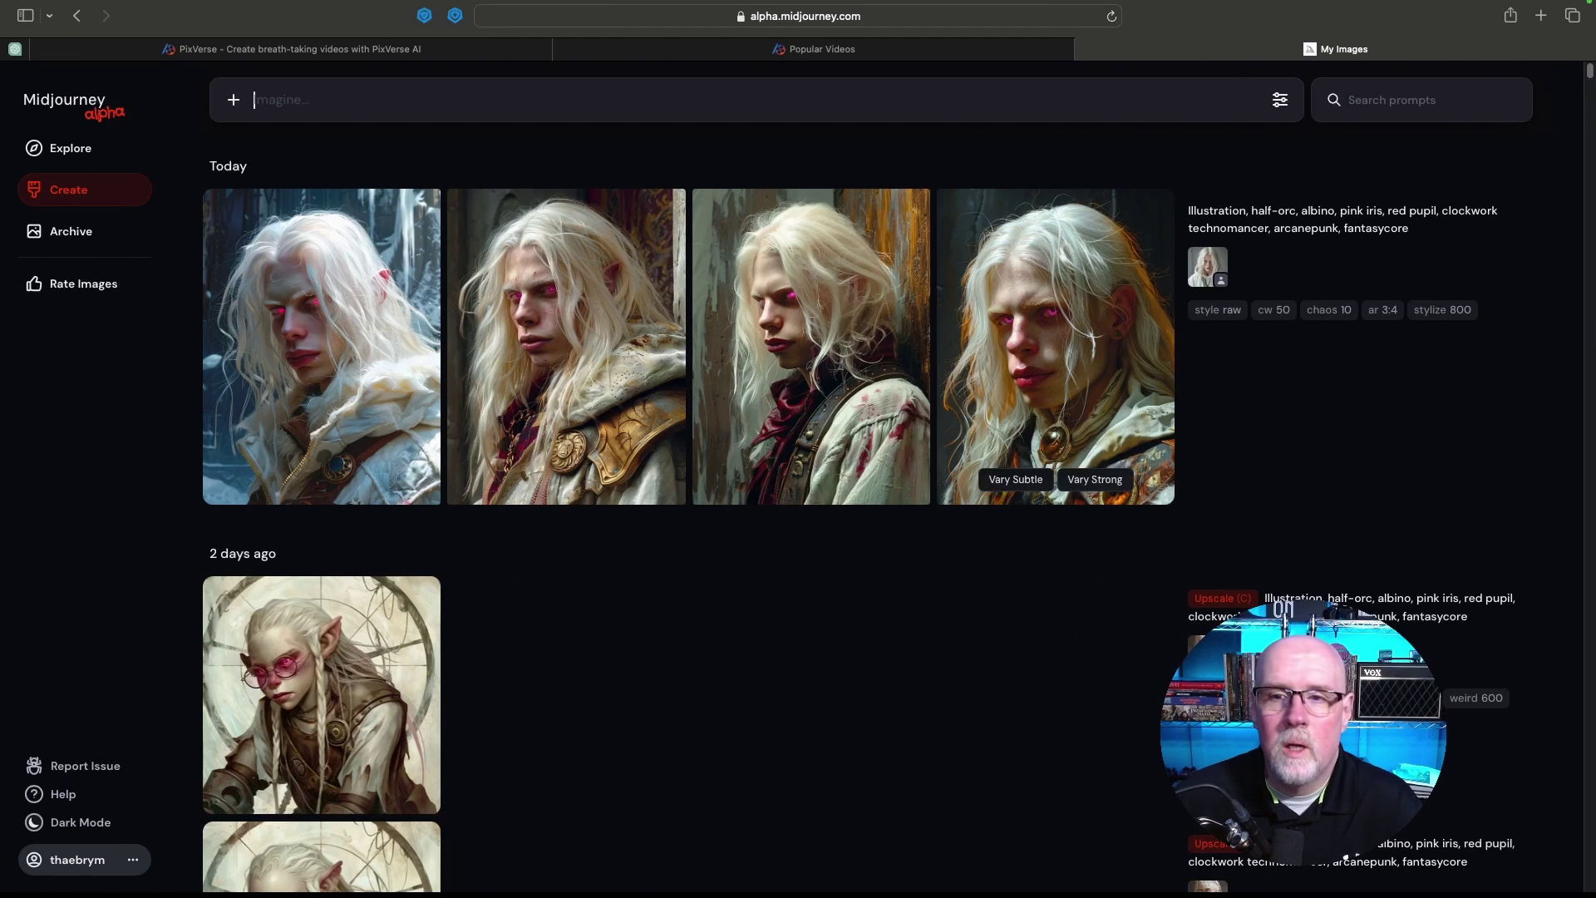
# - Examine the four generated half-orc portraits one by one at full size for likeness to the character reference
pyautogui.click(1056, 374)
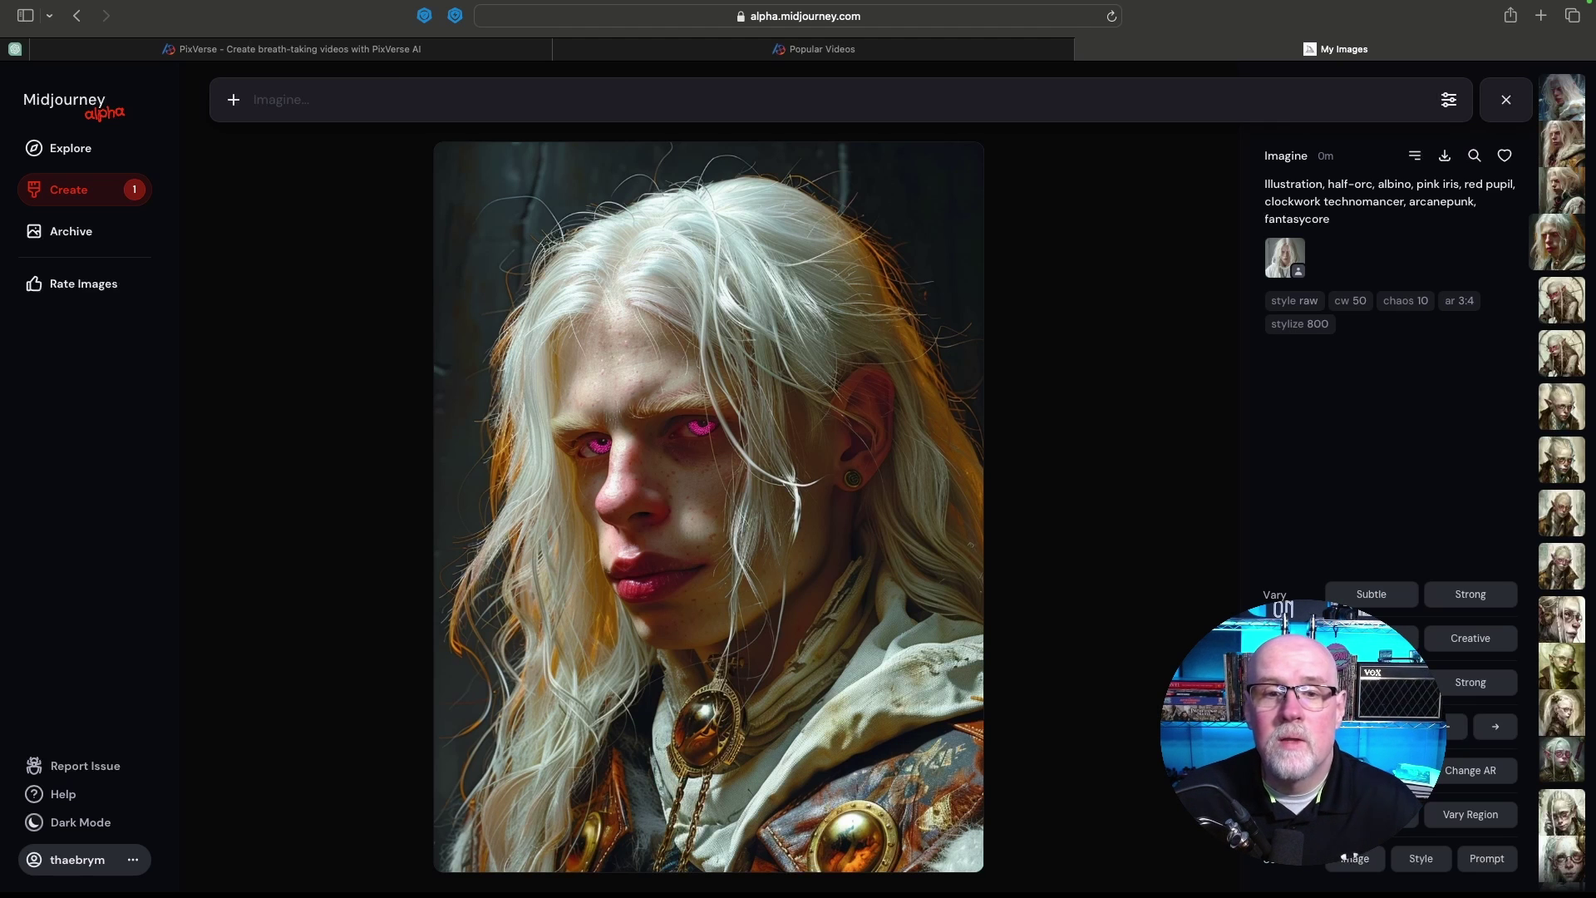
pyautogui.press('Up')
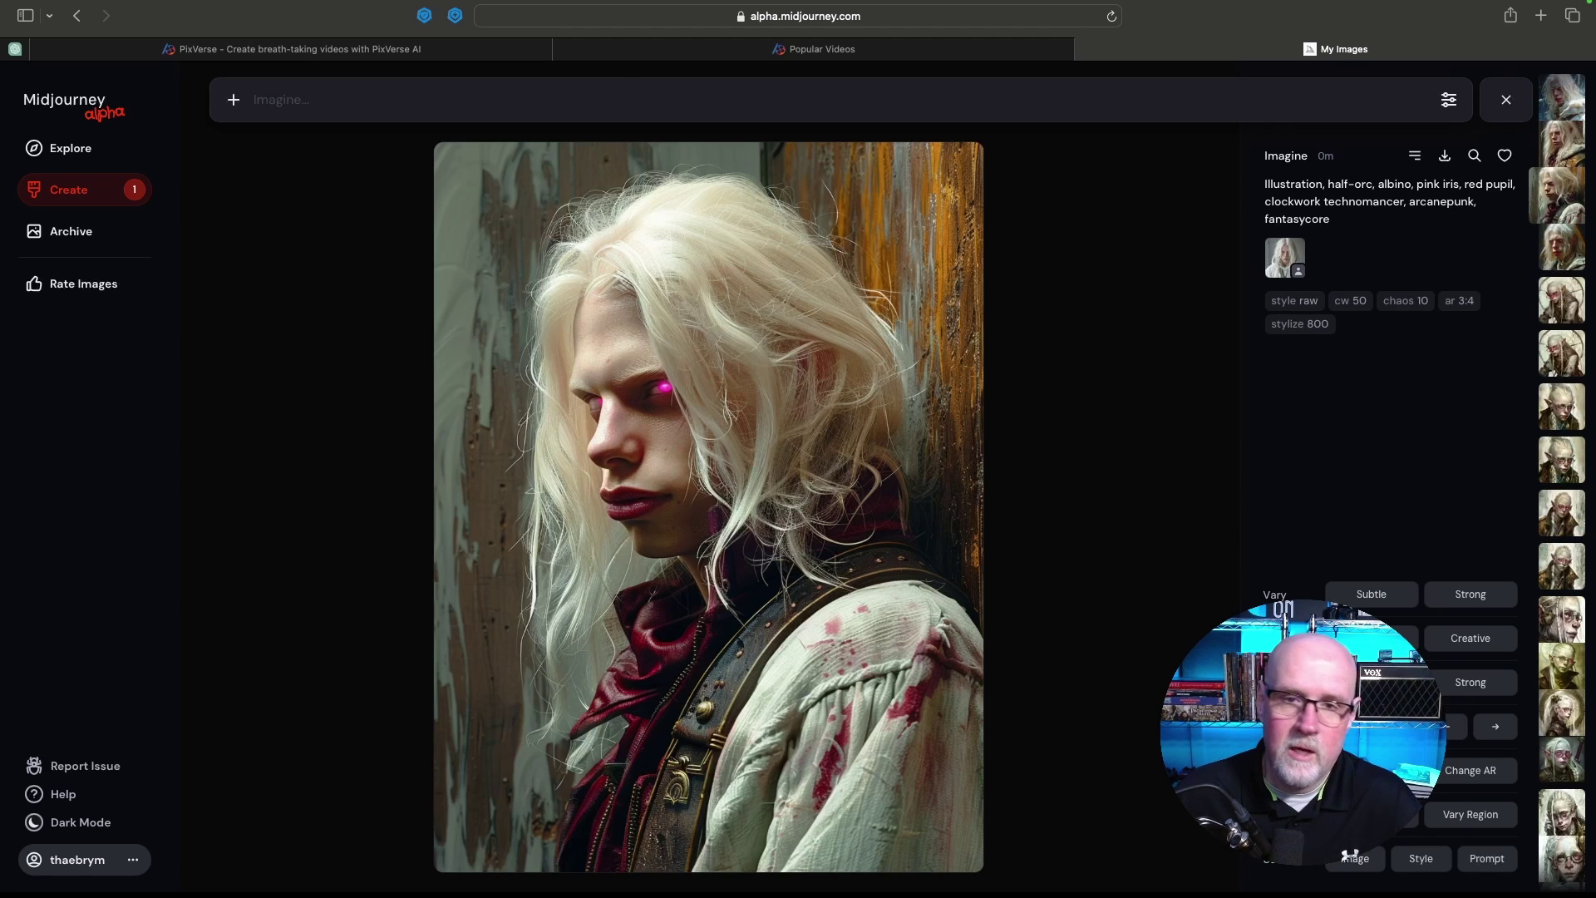
pyautogui.press('Up')
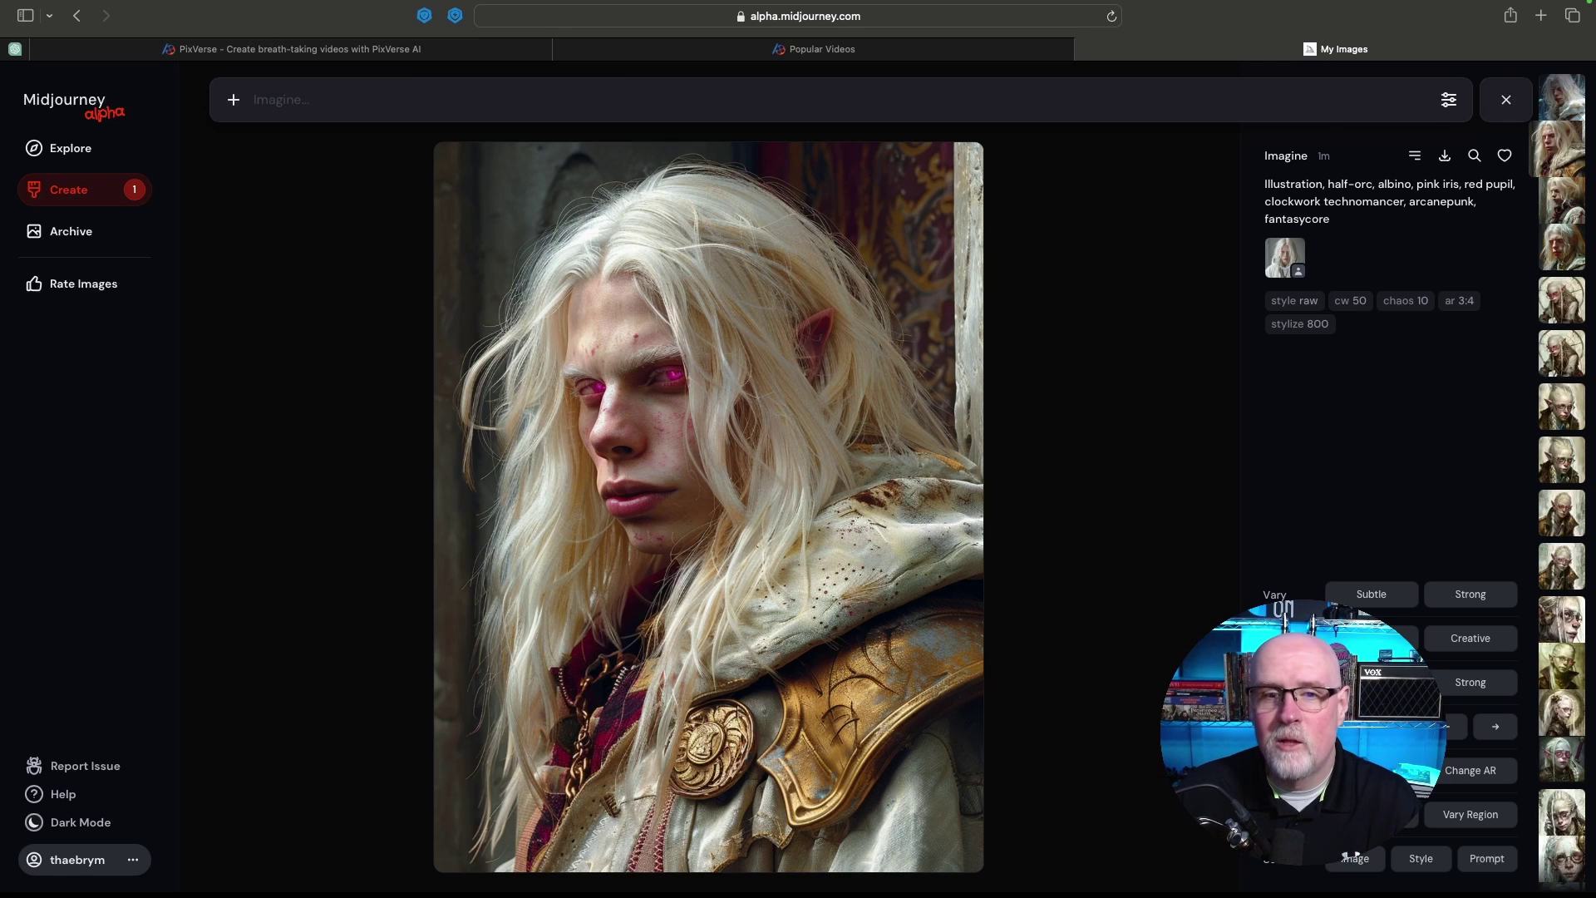
pyautogui.press('Down')
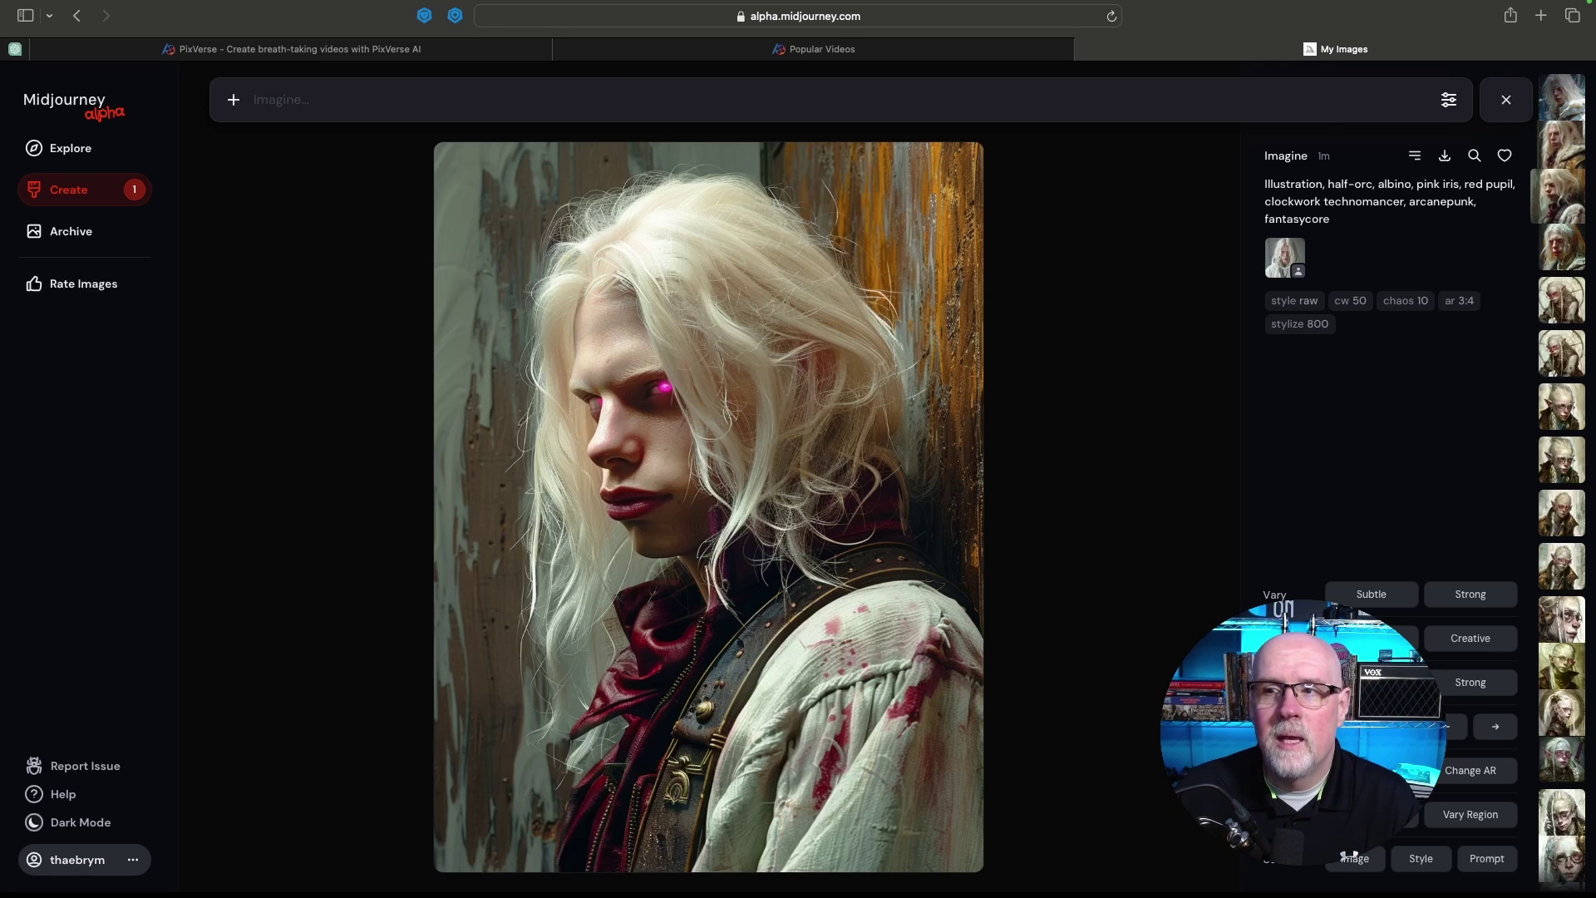
pyautogui.press('Up')
pyautogui.press('Up')
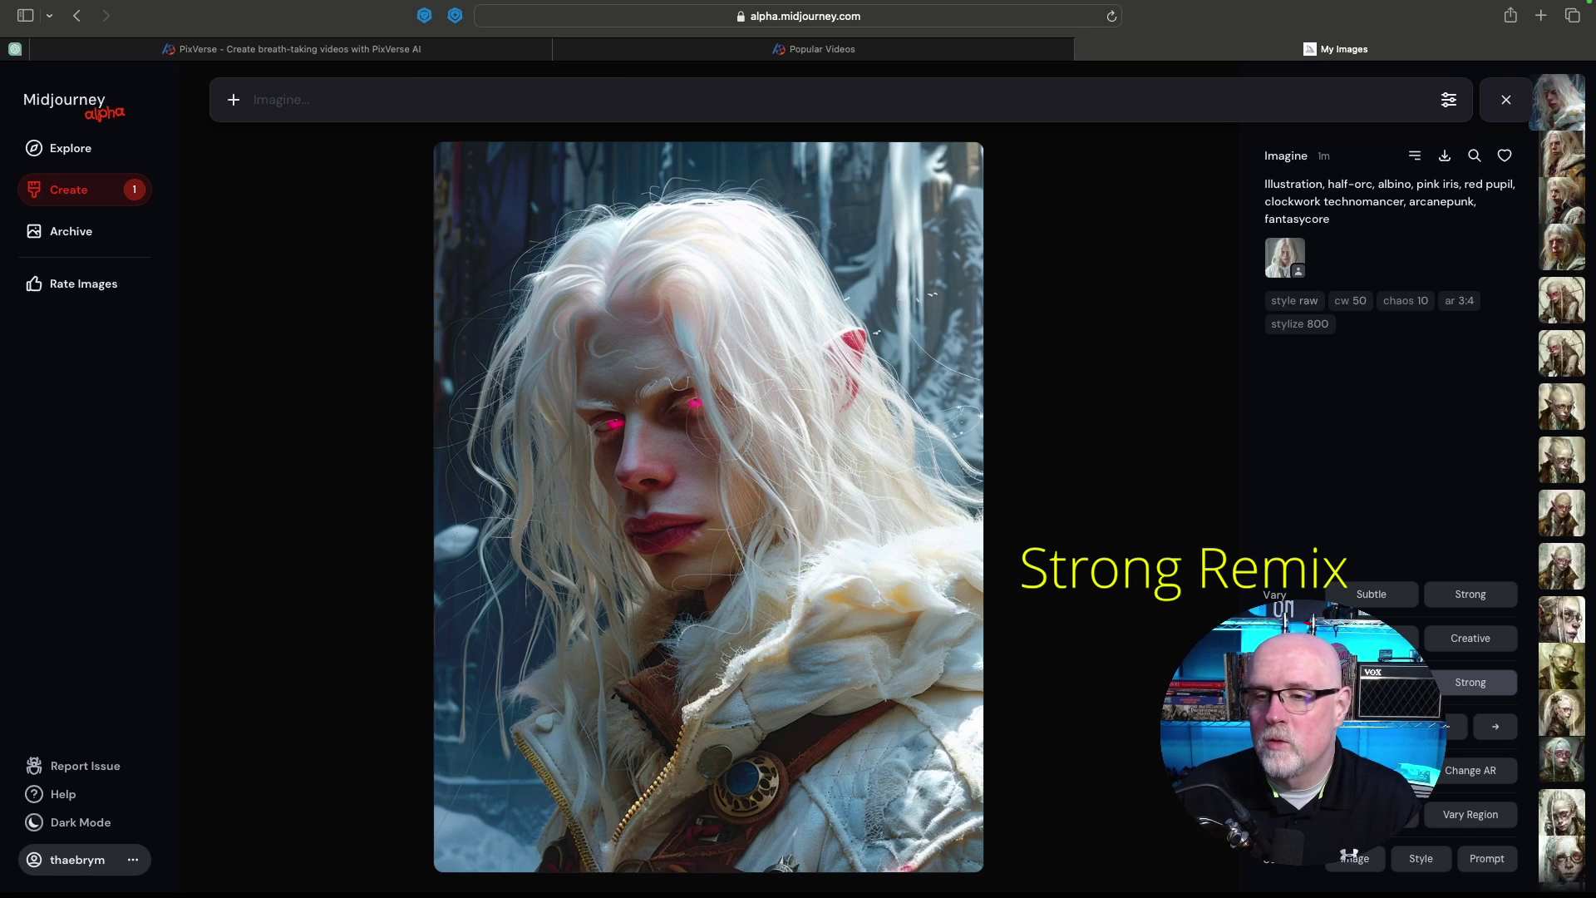
# - Reuse the icy portrait's strong Remix settings without its source image, with the prompt "Illustration, cyborg, albino, pink iris, chrome eyes, cyberpunk, spacecore"
pyautogui.click(1471, 682)
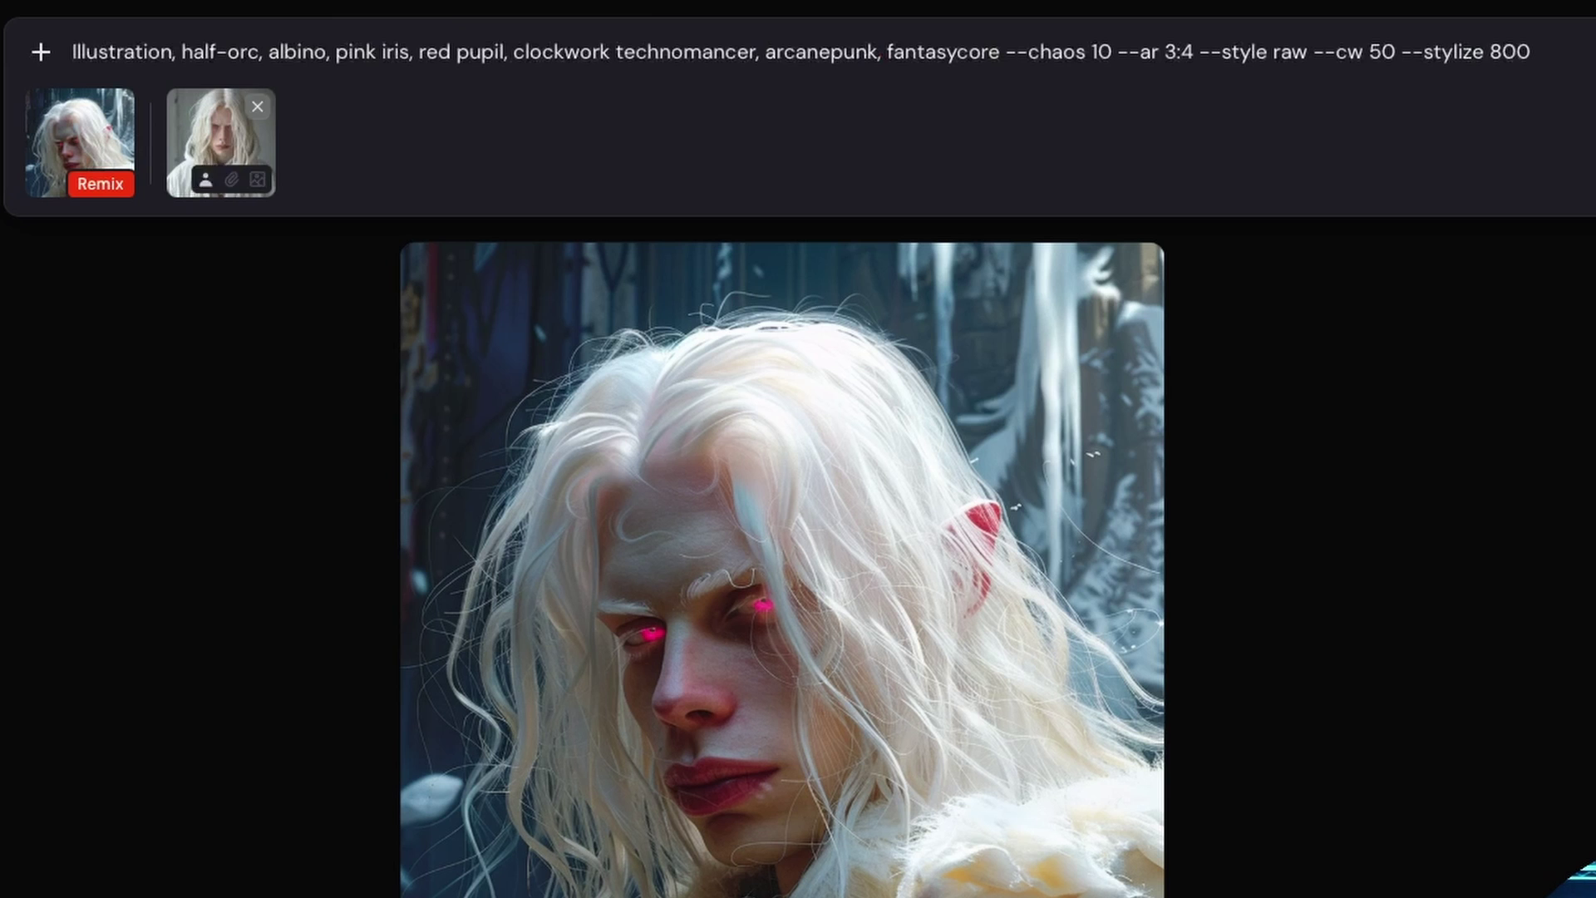
pyautogui.click(116, 107)
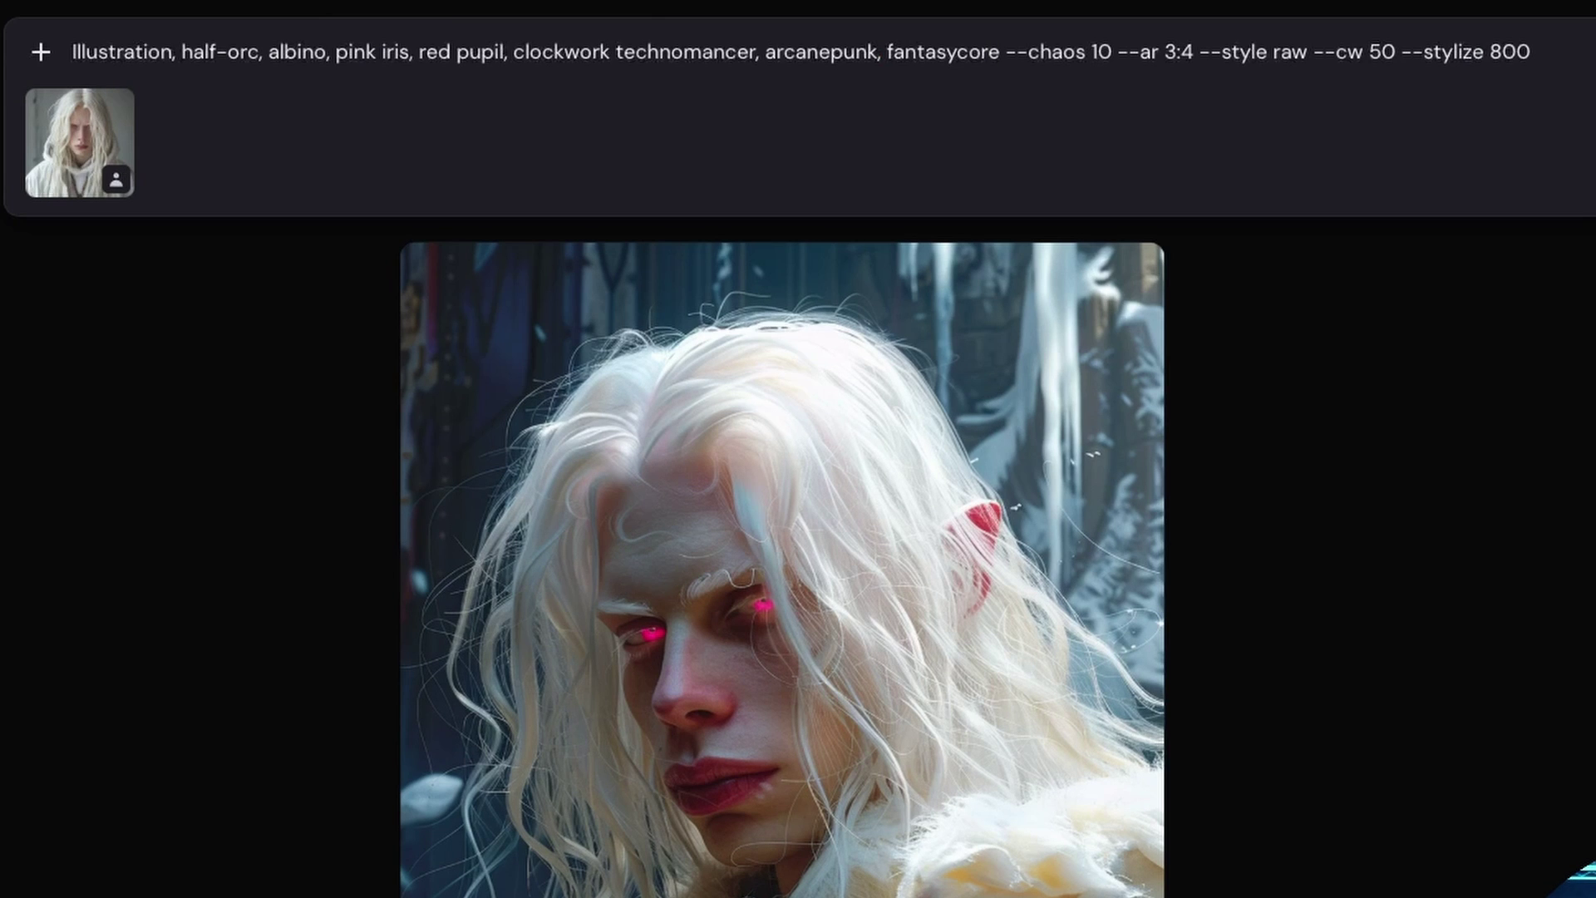
pyautogui.click(260, 52)
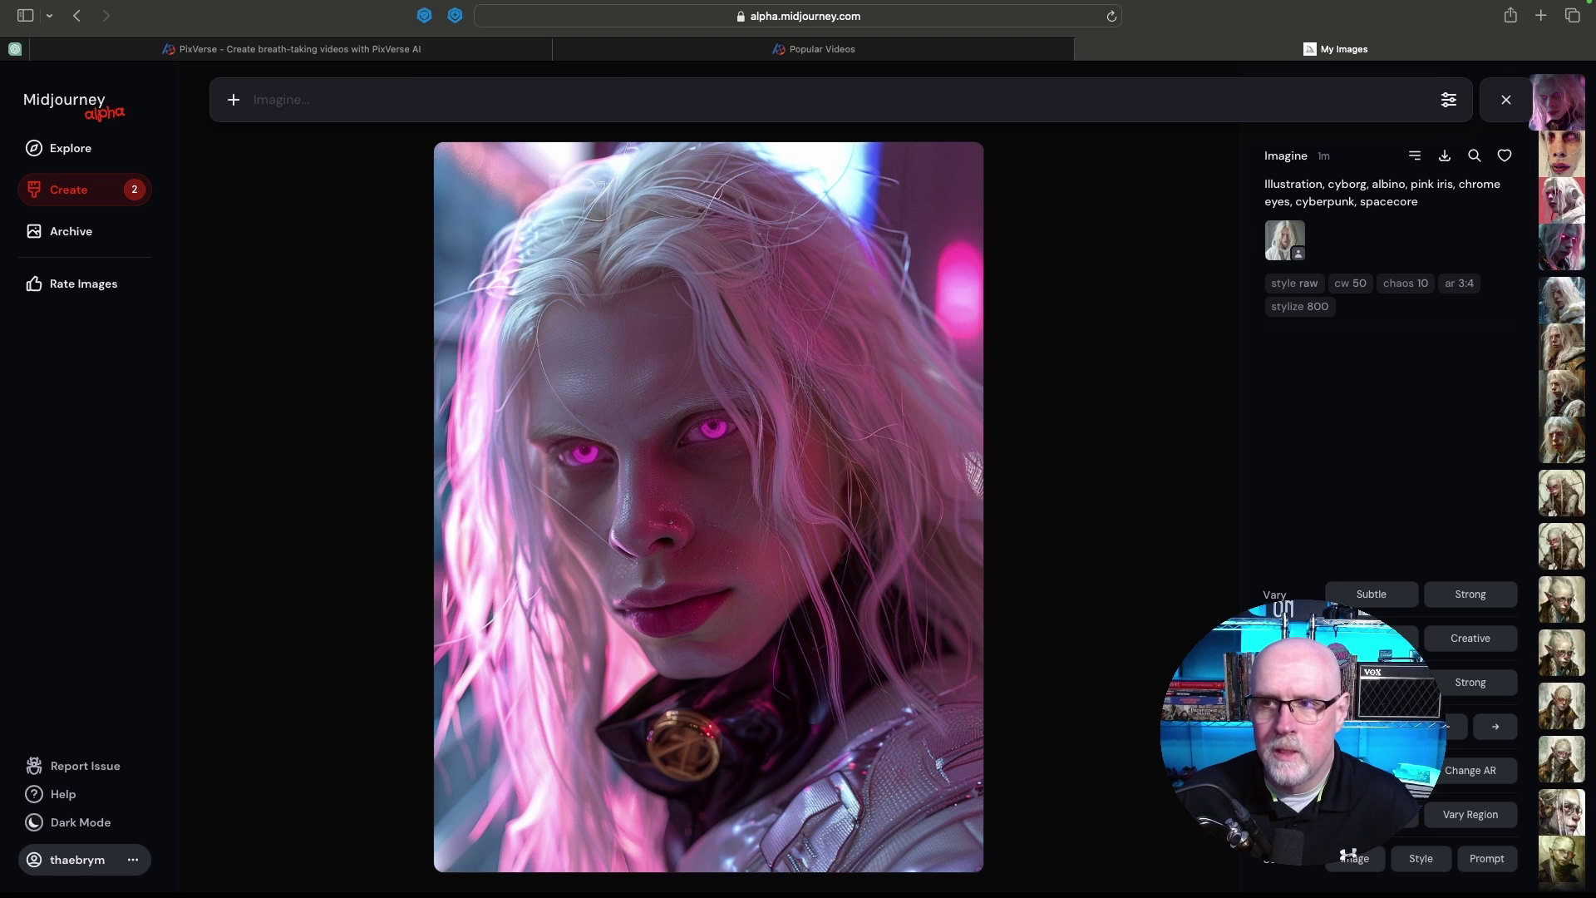
# - Examine the generated cyborg portraits one after another at full size
pyautogui.press('Down')
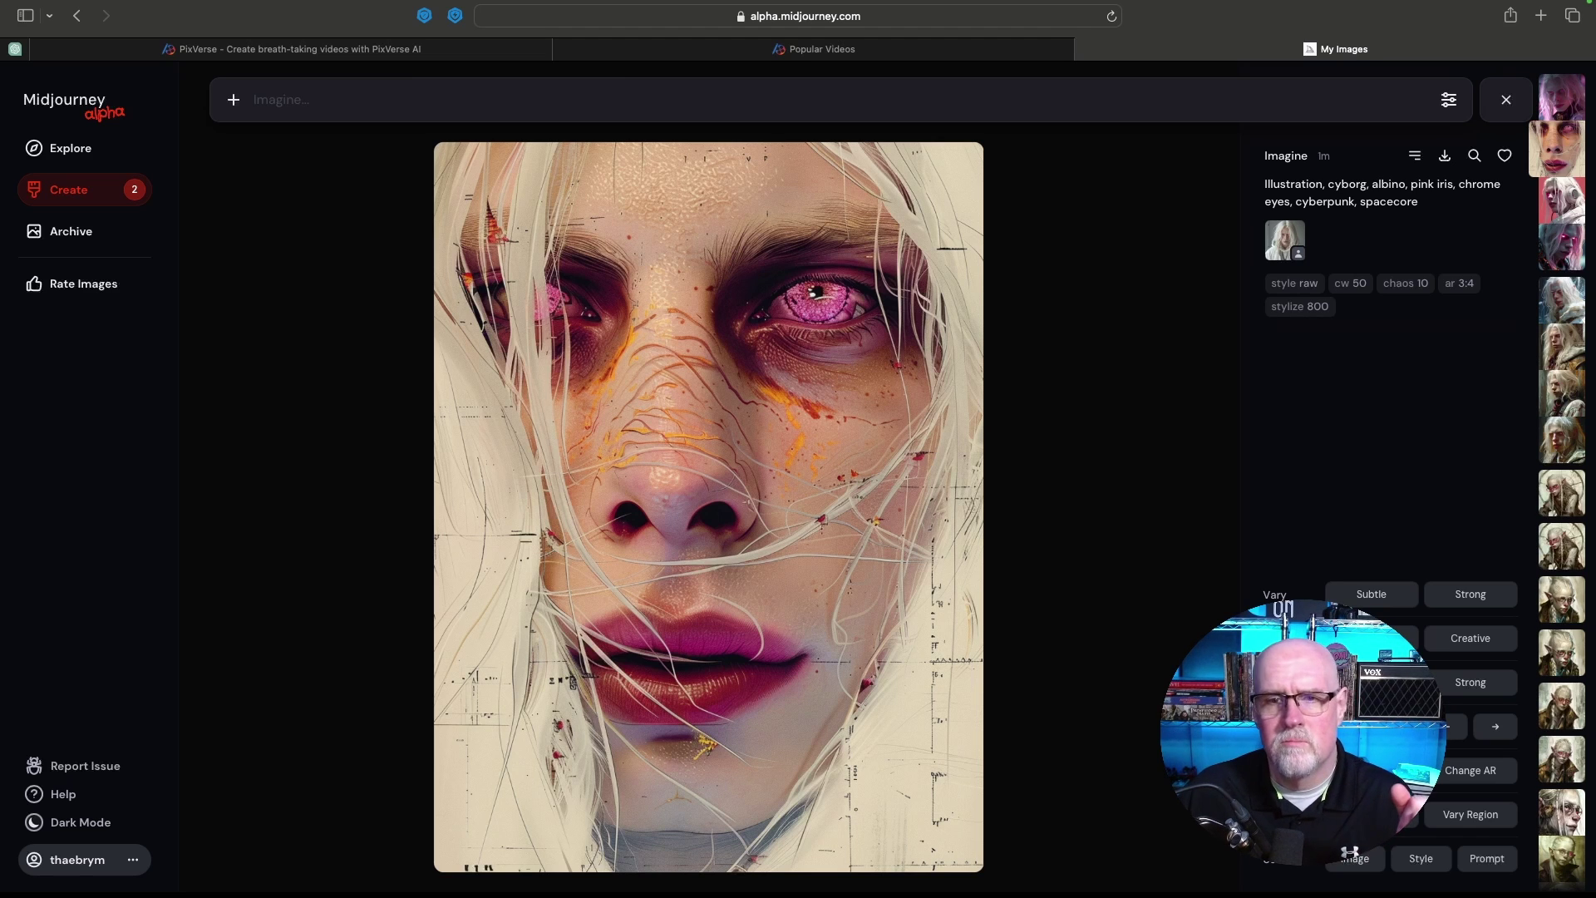
pyautogui.press('Right')
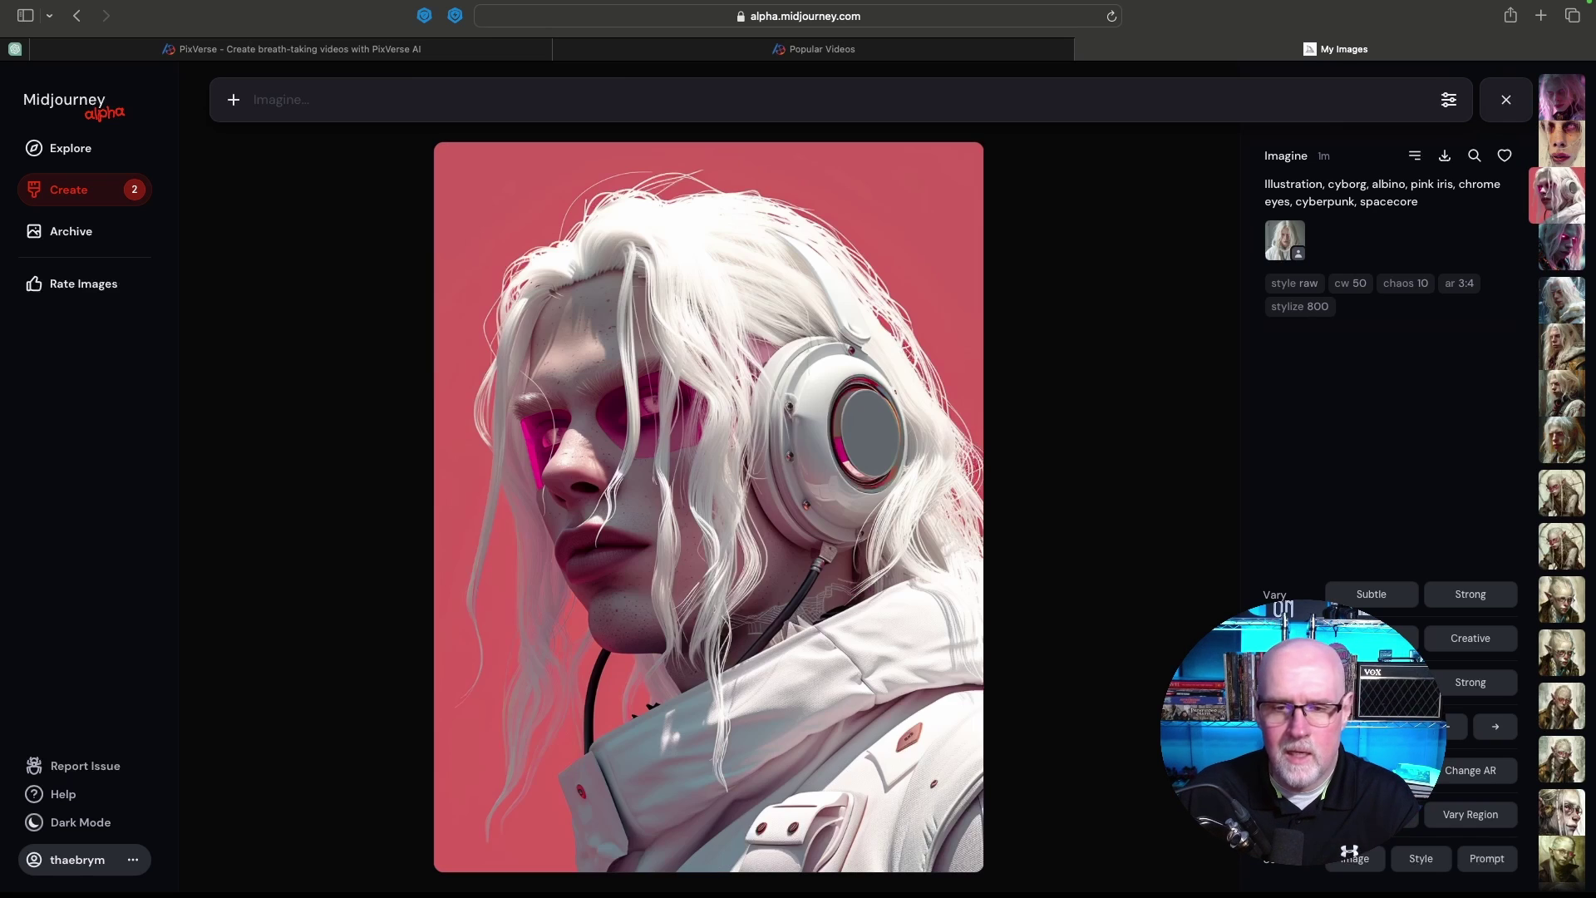
pyautogui.press('Right')
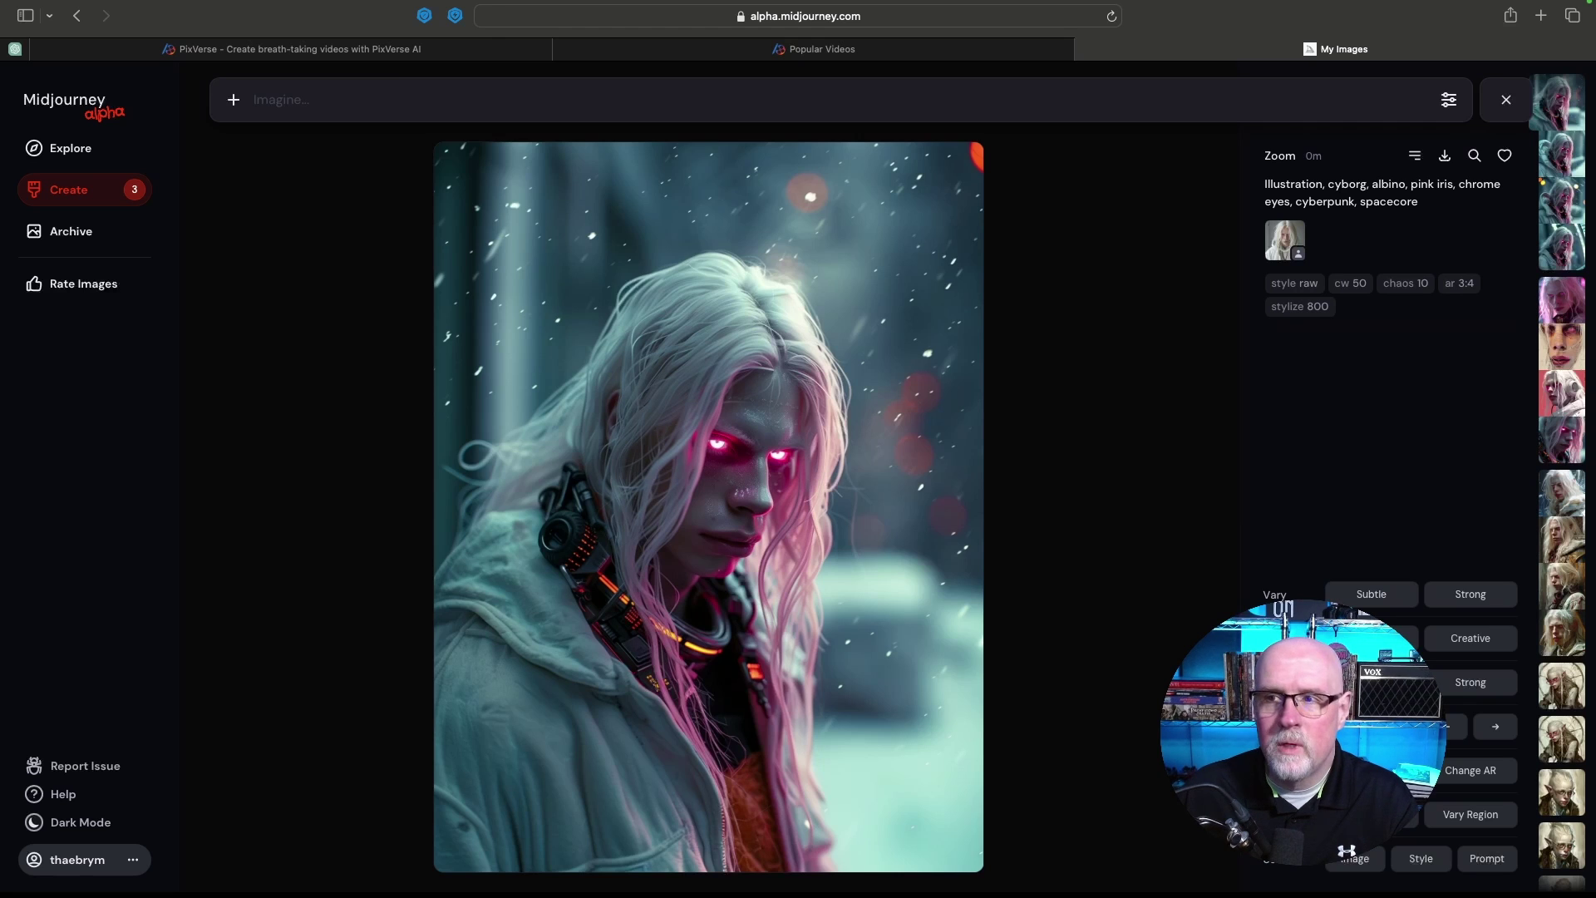
# - Compare the four zoomed-out variations of the cyborg with glowing pink eyes at full size
pyautogui.press('Down')
pyautogui.press('Down')
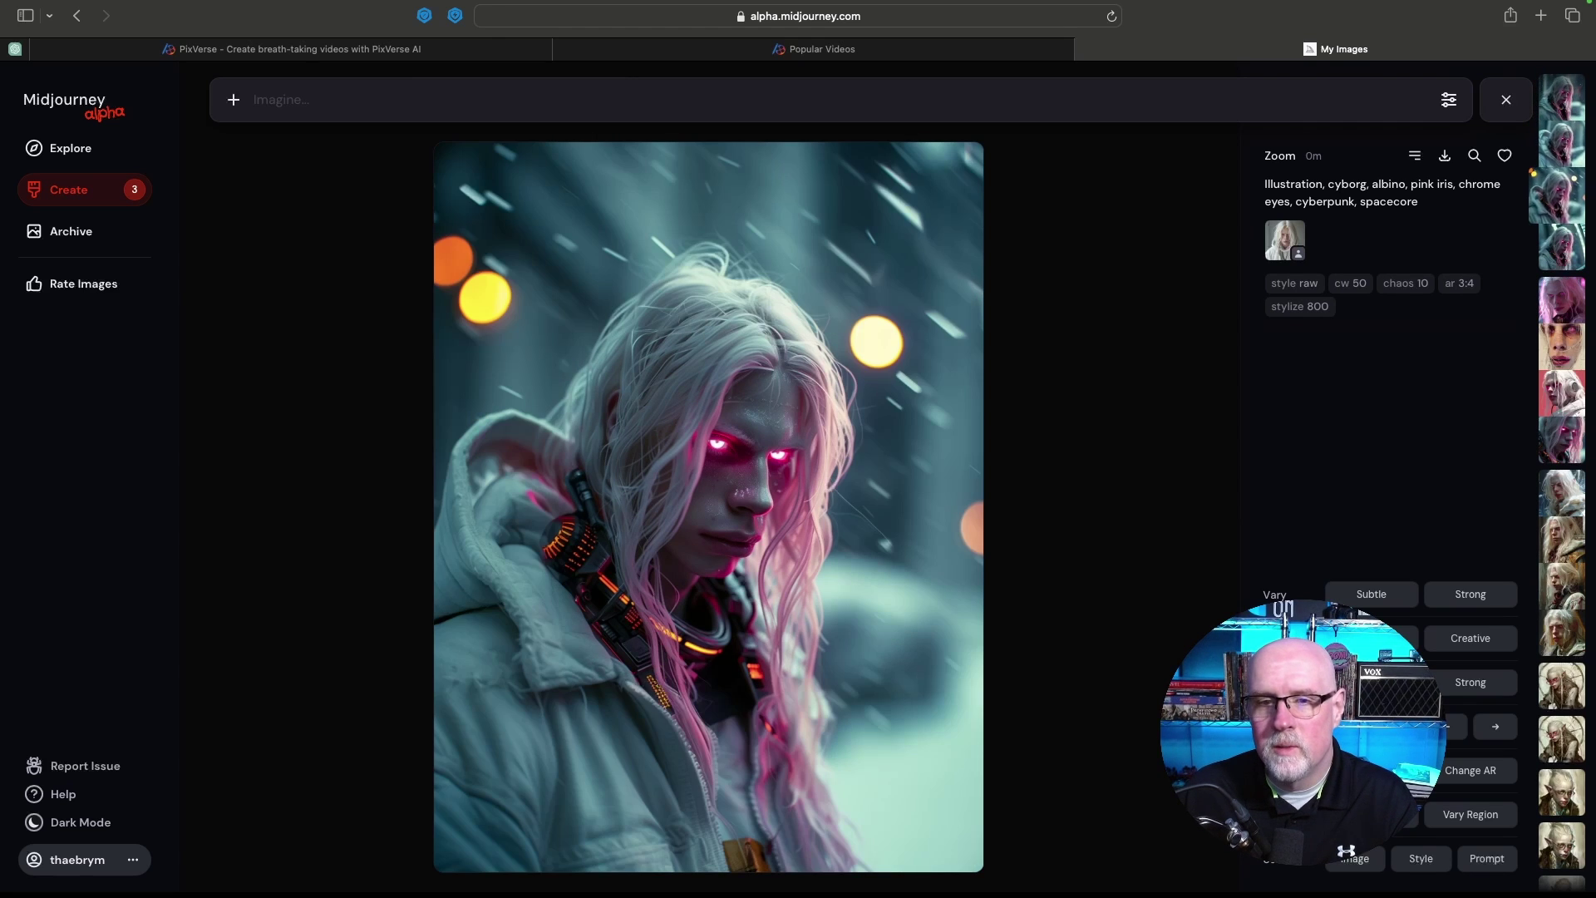
pyautogui.press('Up')
pyautogui.press('Down')
pyautogui.press('Down')
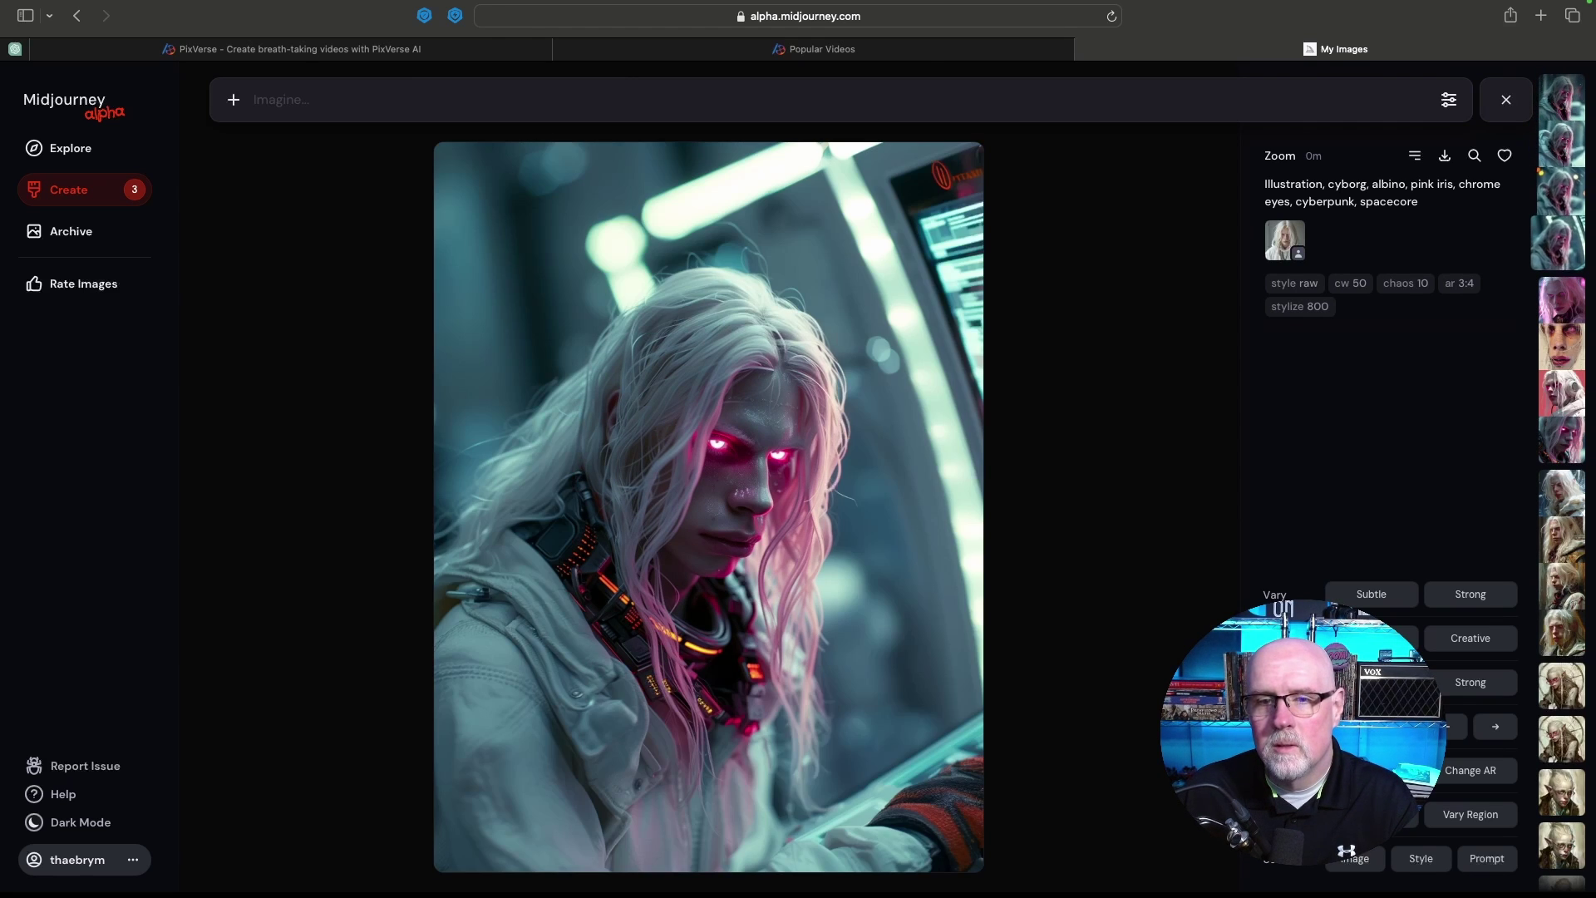
pyautogui.press('Up')
pyautogui.press('Up')
pyautogui.press('Up')
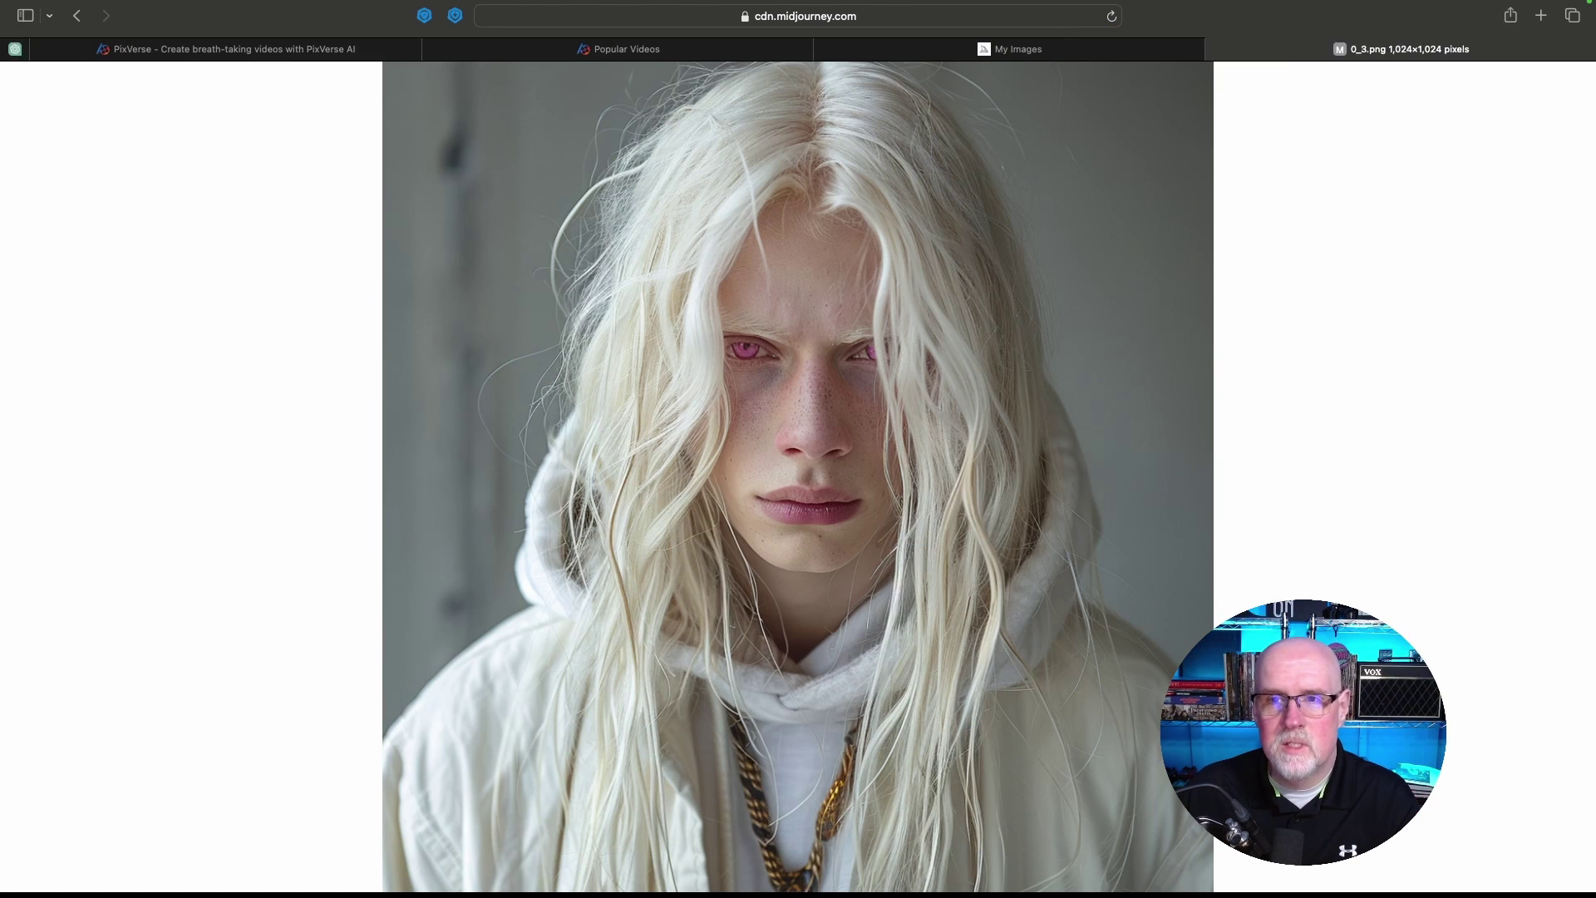
# - Return to the My Images page and open the fourth half-orc portrait from the earlier generation
pyautogui.click(1010, 49)
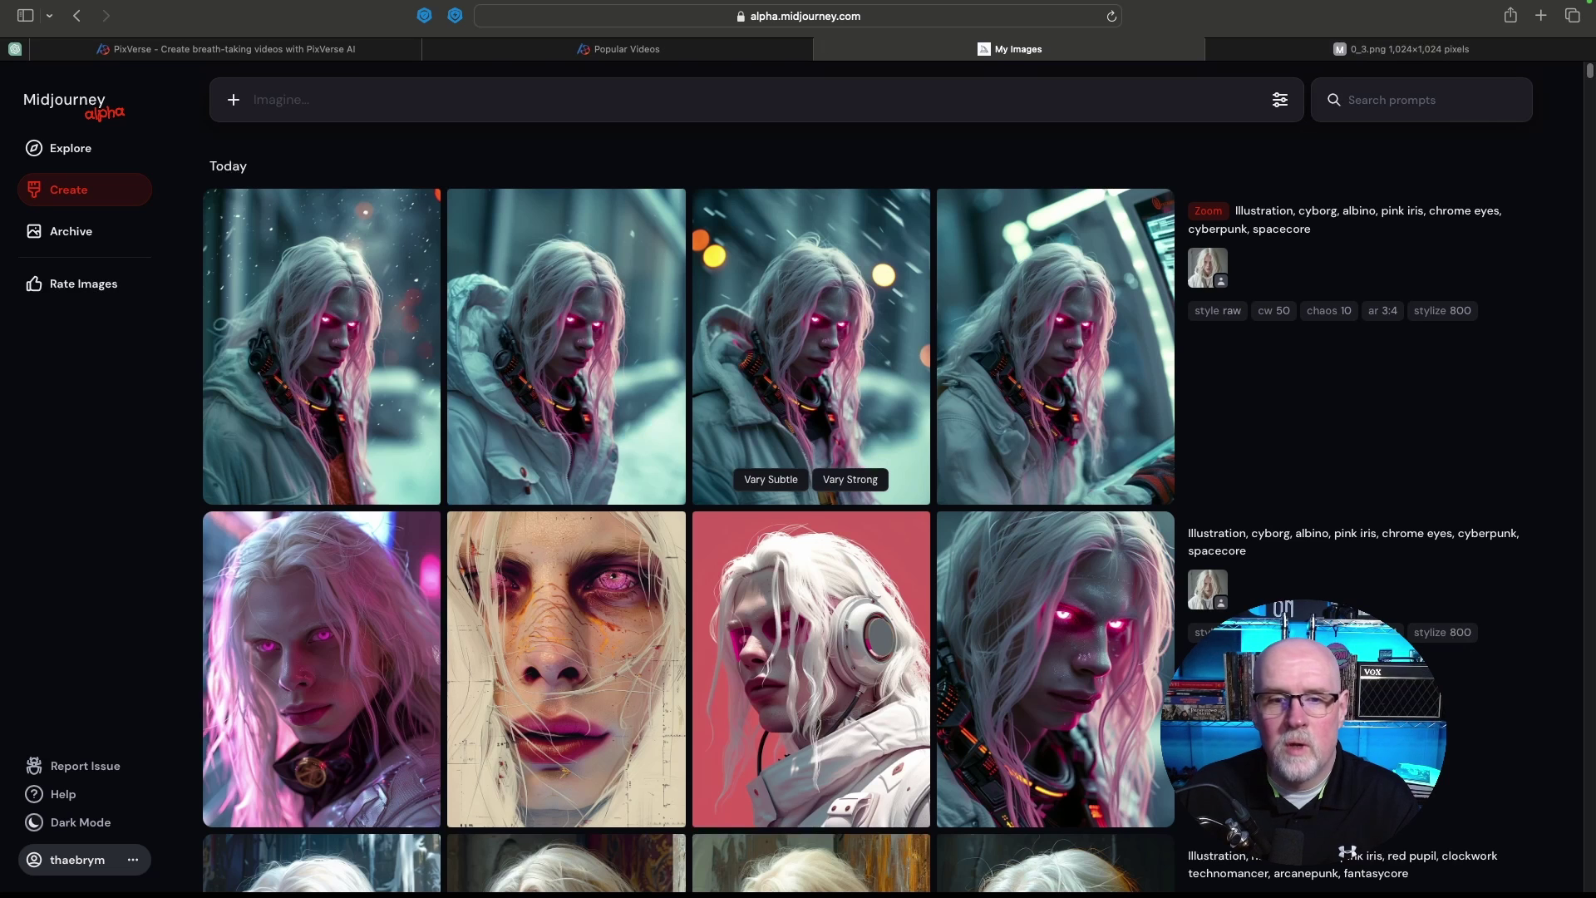
pyautogui.scroll(-2, 811, 349)
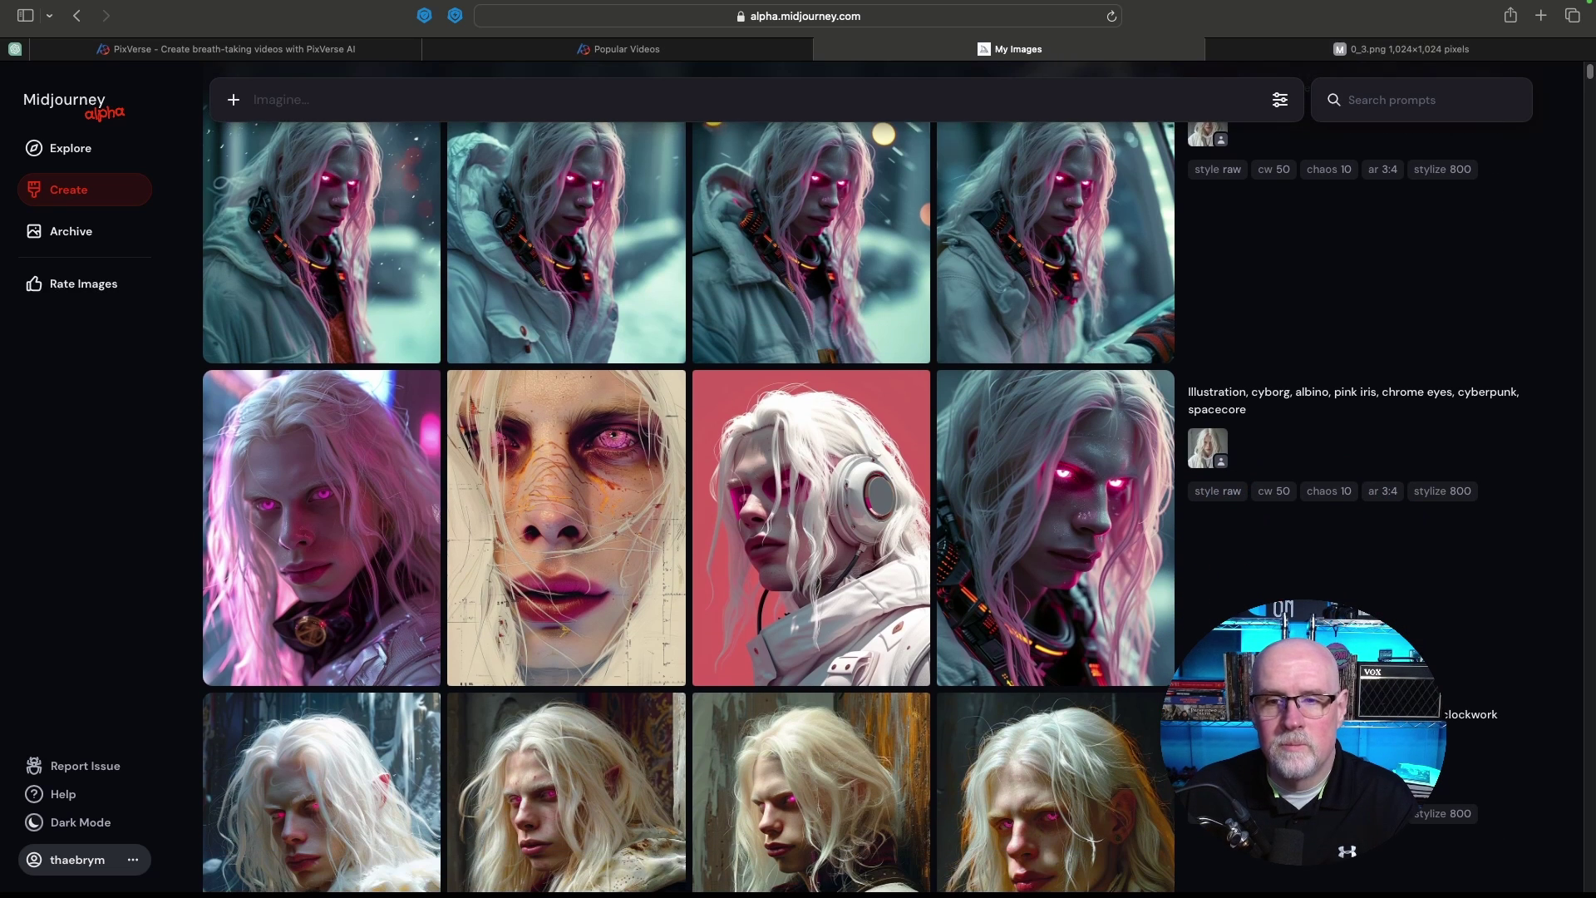
pyautogui.click(1056, 789)
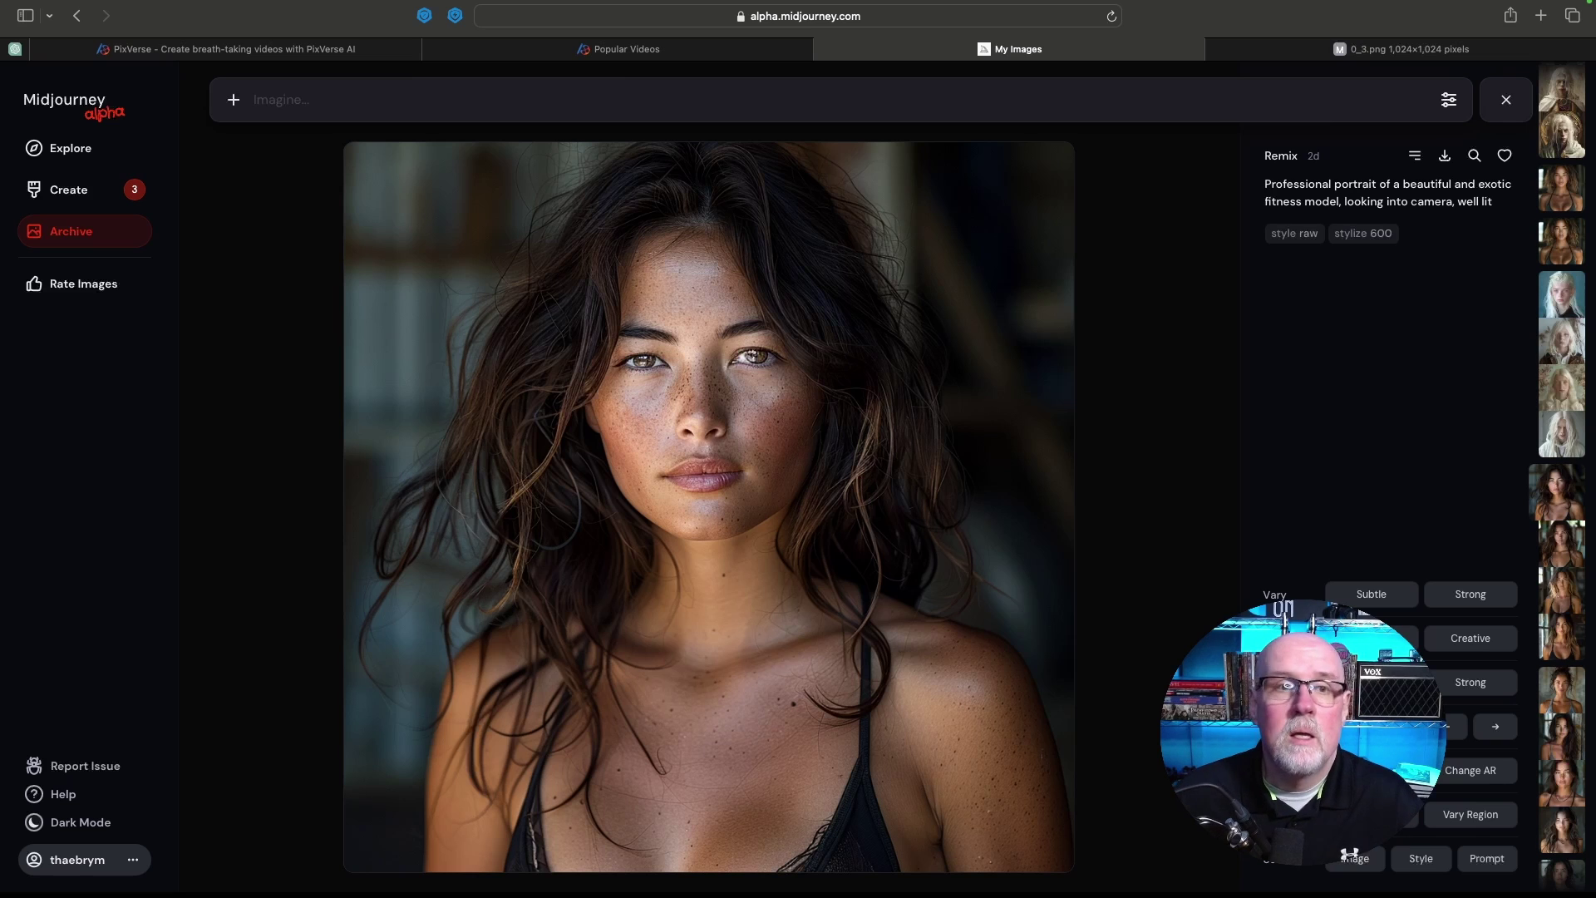
# - Enter the prompt "Illustration, , clockwork technomancer, arcanepunk, fantasycore --cw 25"
pyautogui.write('Illustration, clockwork technomancer, arcanepunk, fantasycore')
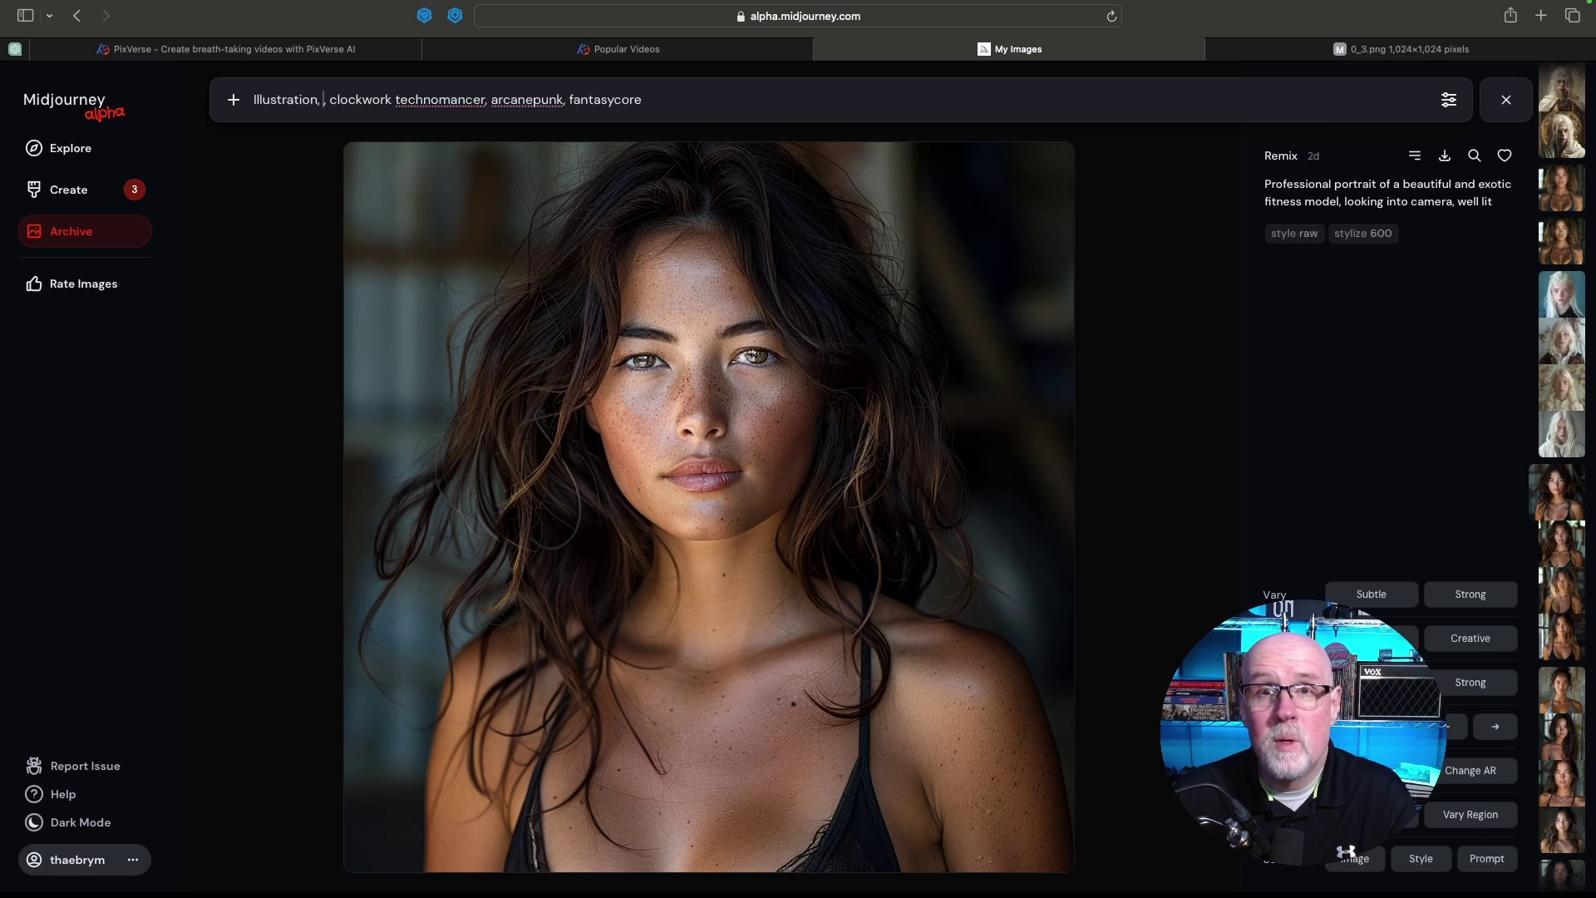
pyautogui.write(', ,')
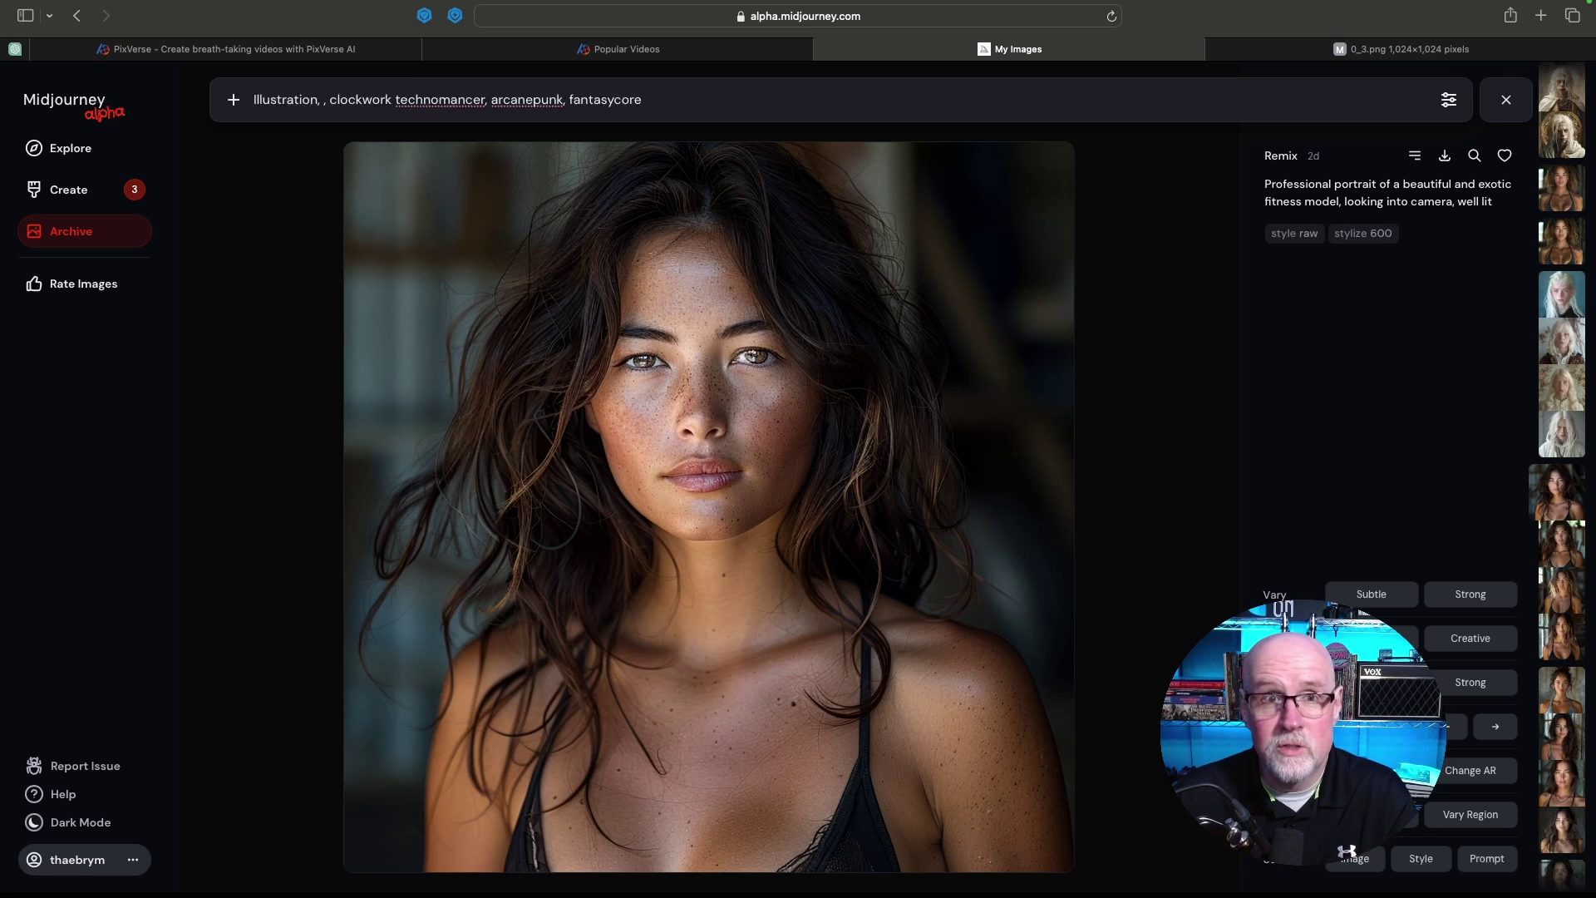
pyautogui.press('BackSpace')
pyautogui.press('BackSpace')
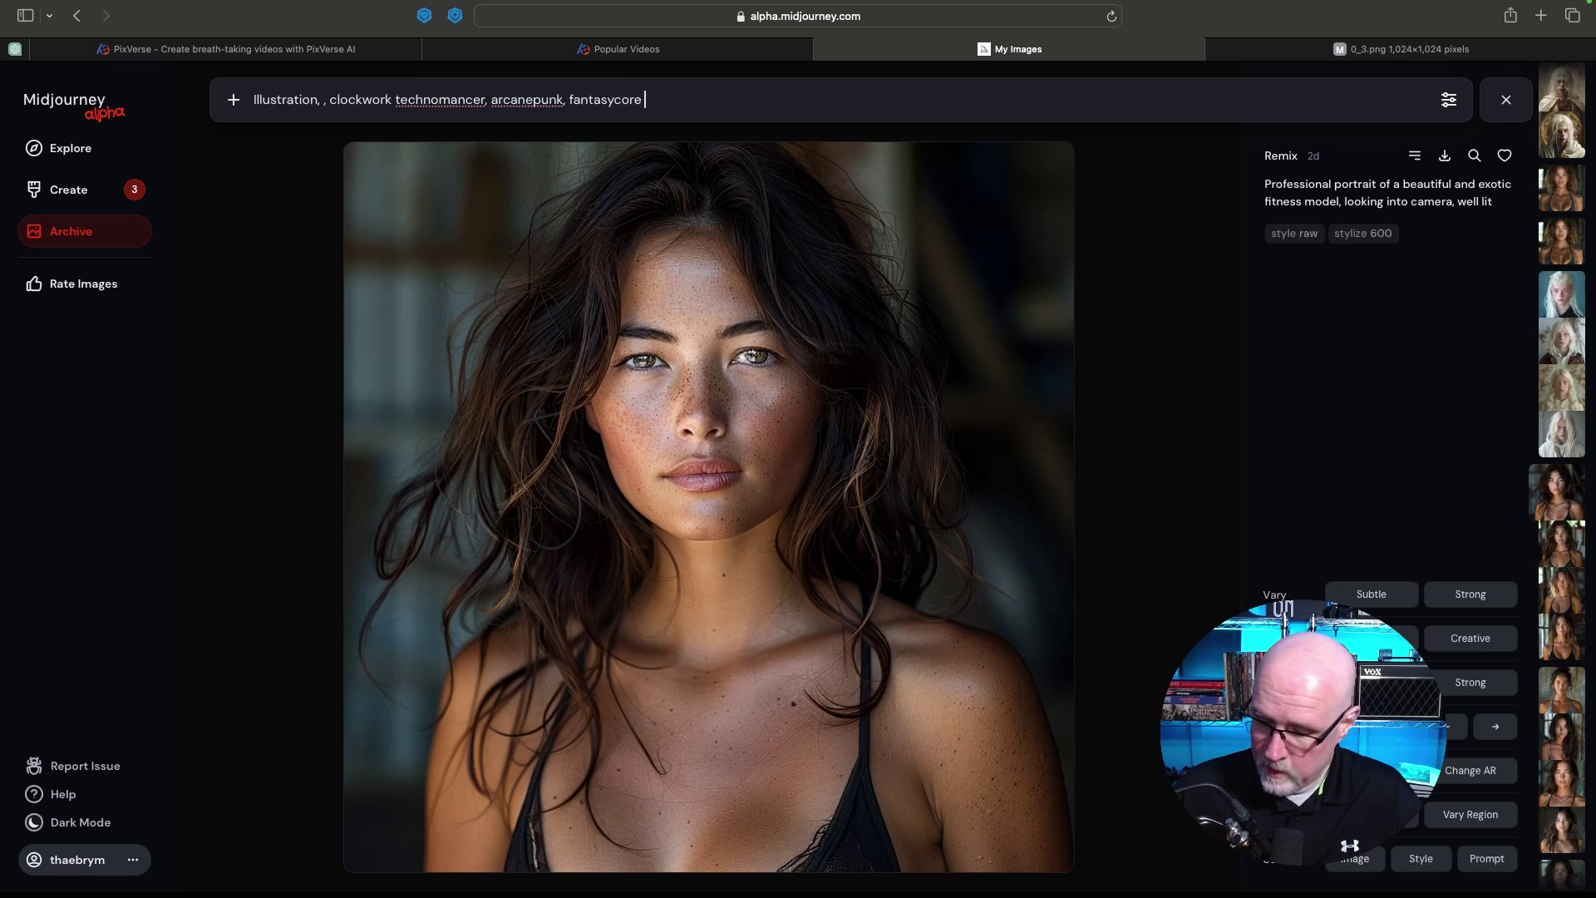
pyautogui.write('--cw')
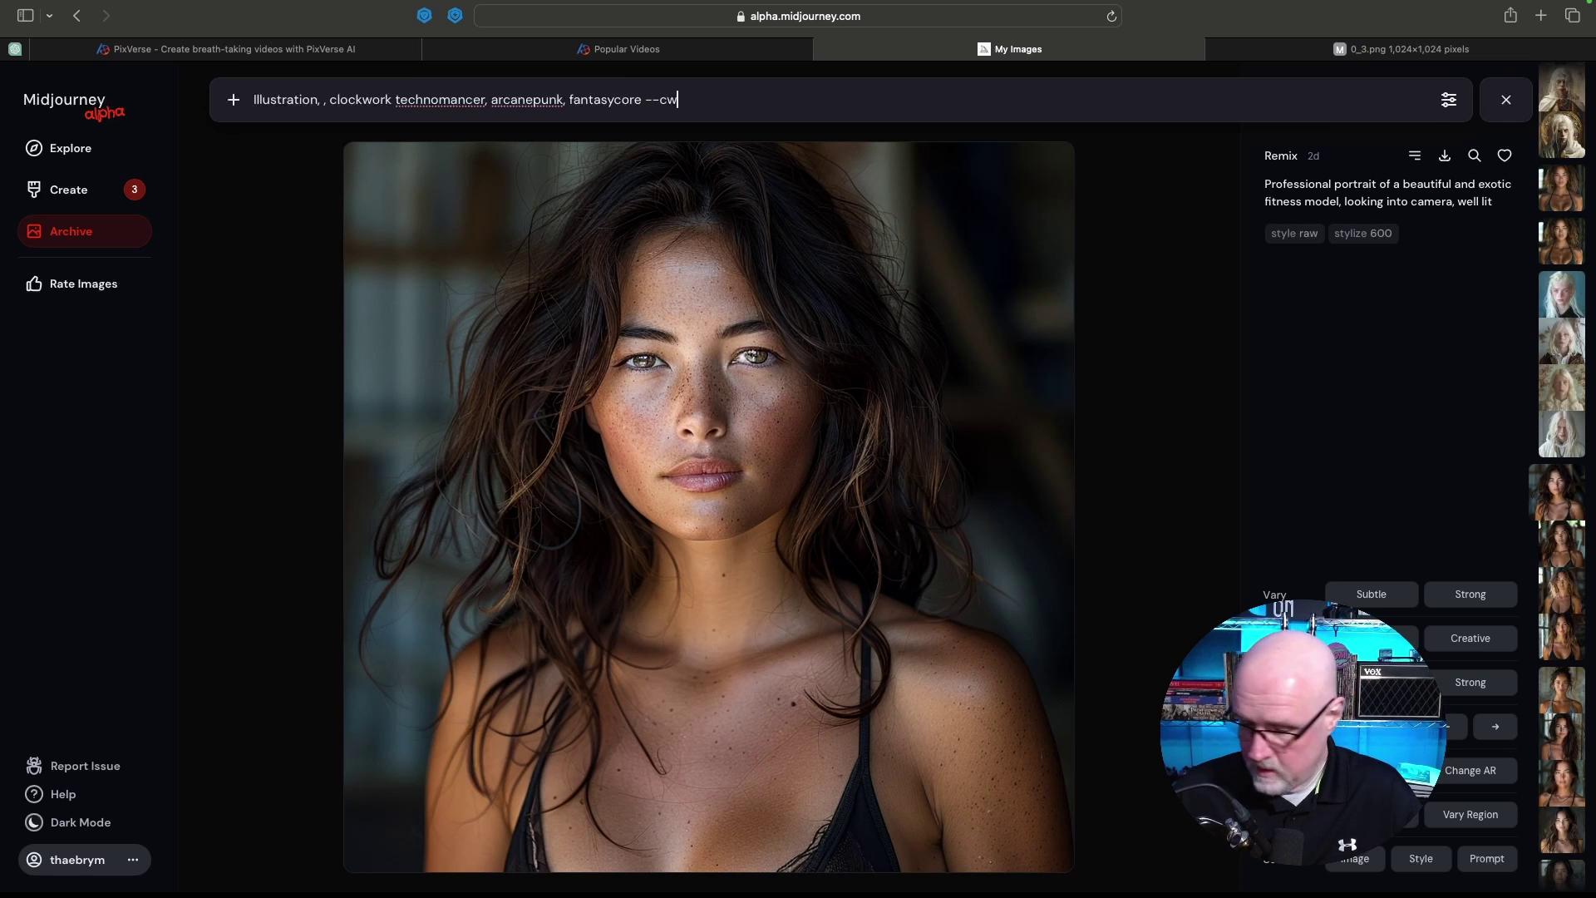
pyautogui.write(' 0')
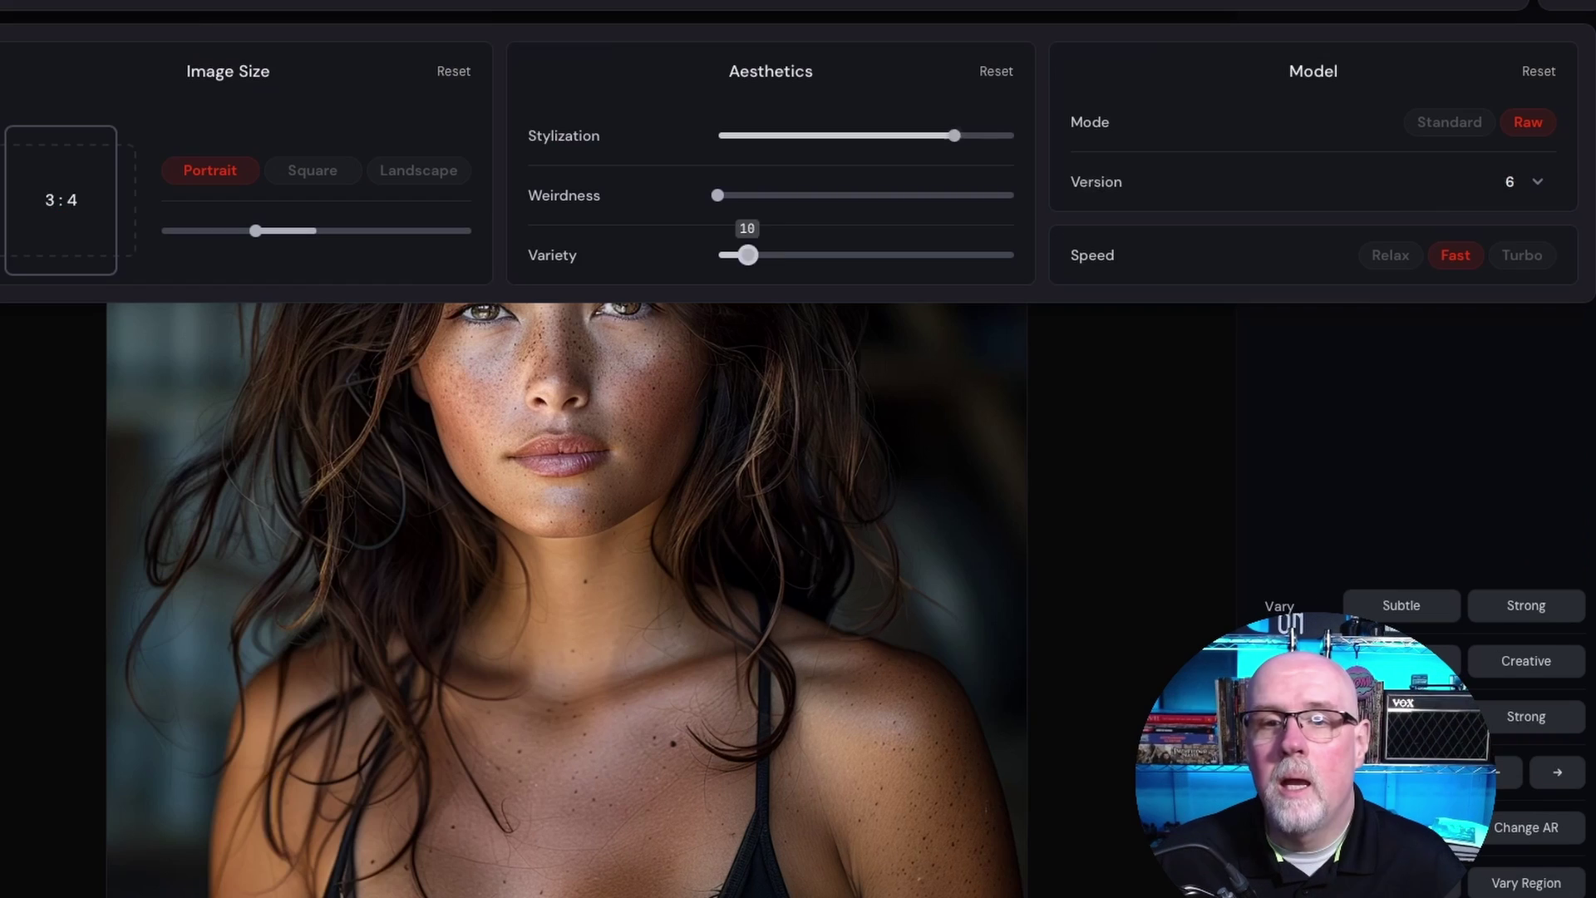
# - Set Variety to 40 and Weirdness to 900, and generate the prompt with the open portrait as its character reference
pyautogui.moveTo(747, 255); pyautogui.dragTo(835, 255)
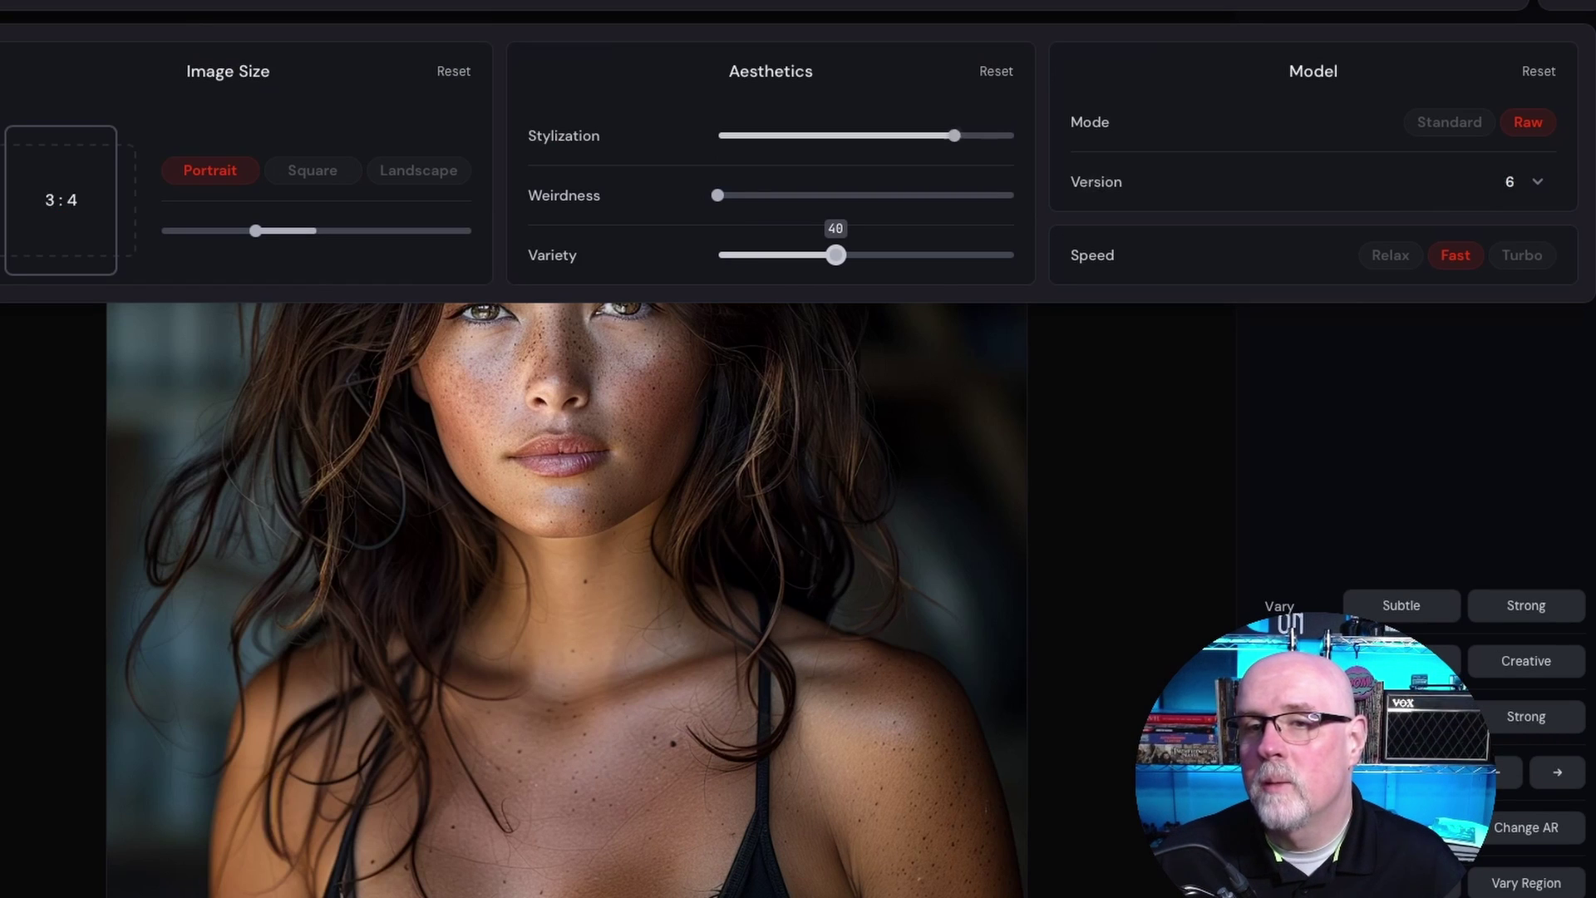
pyautogui.moveTo(717, 195); pyautogui.dragTo(807, 196)
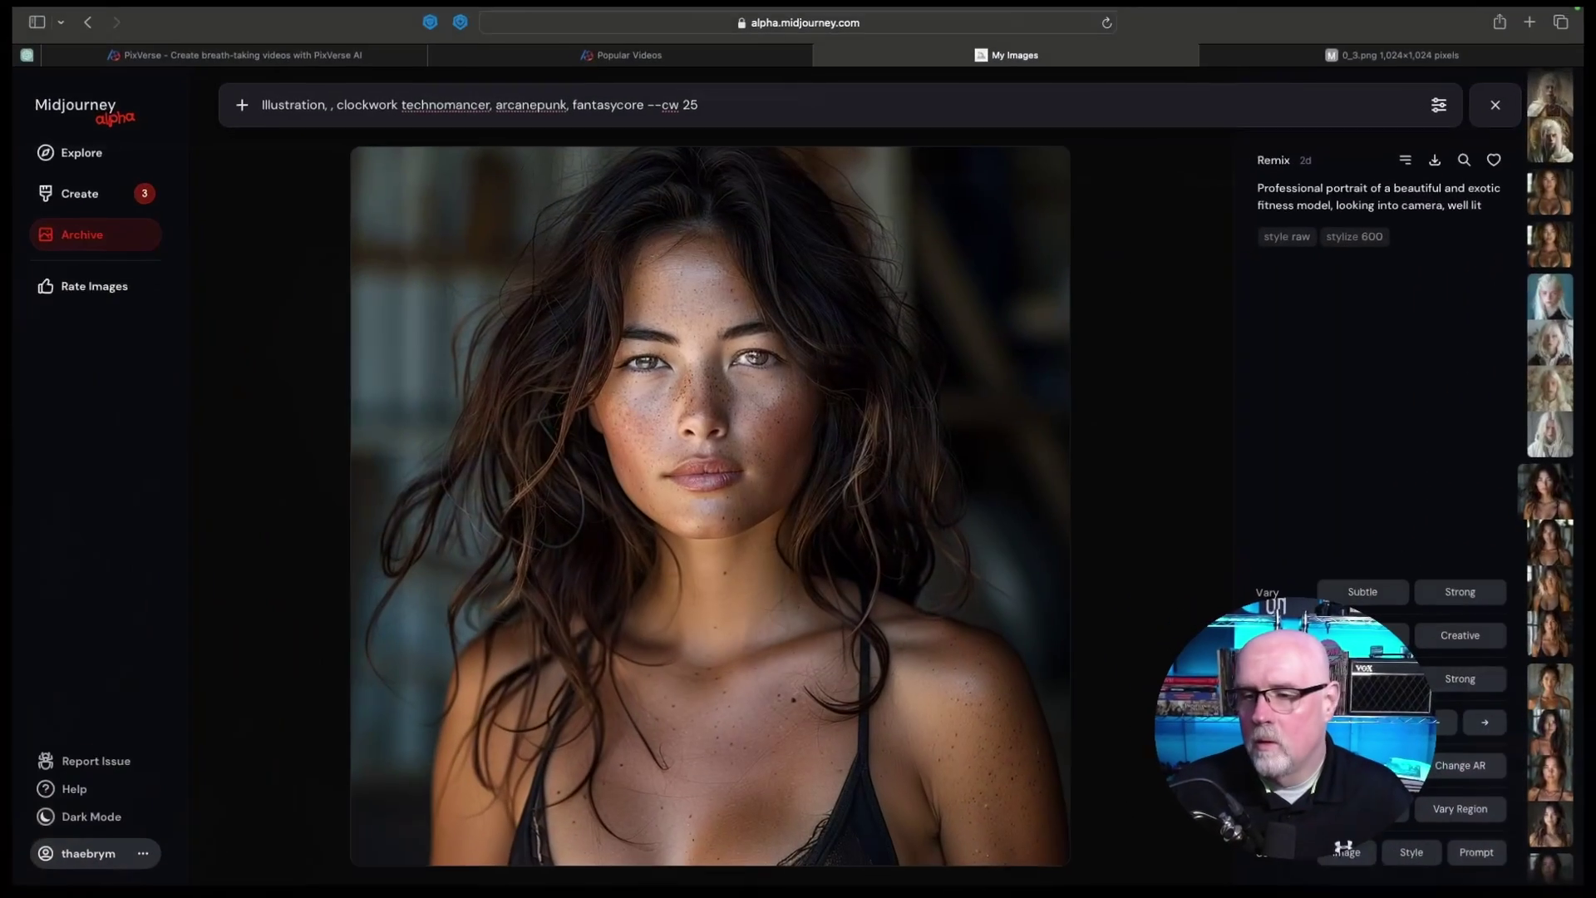
pyautogui.click(1354, 856)
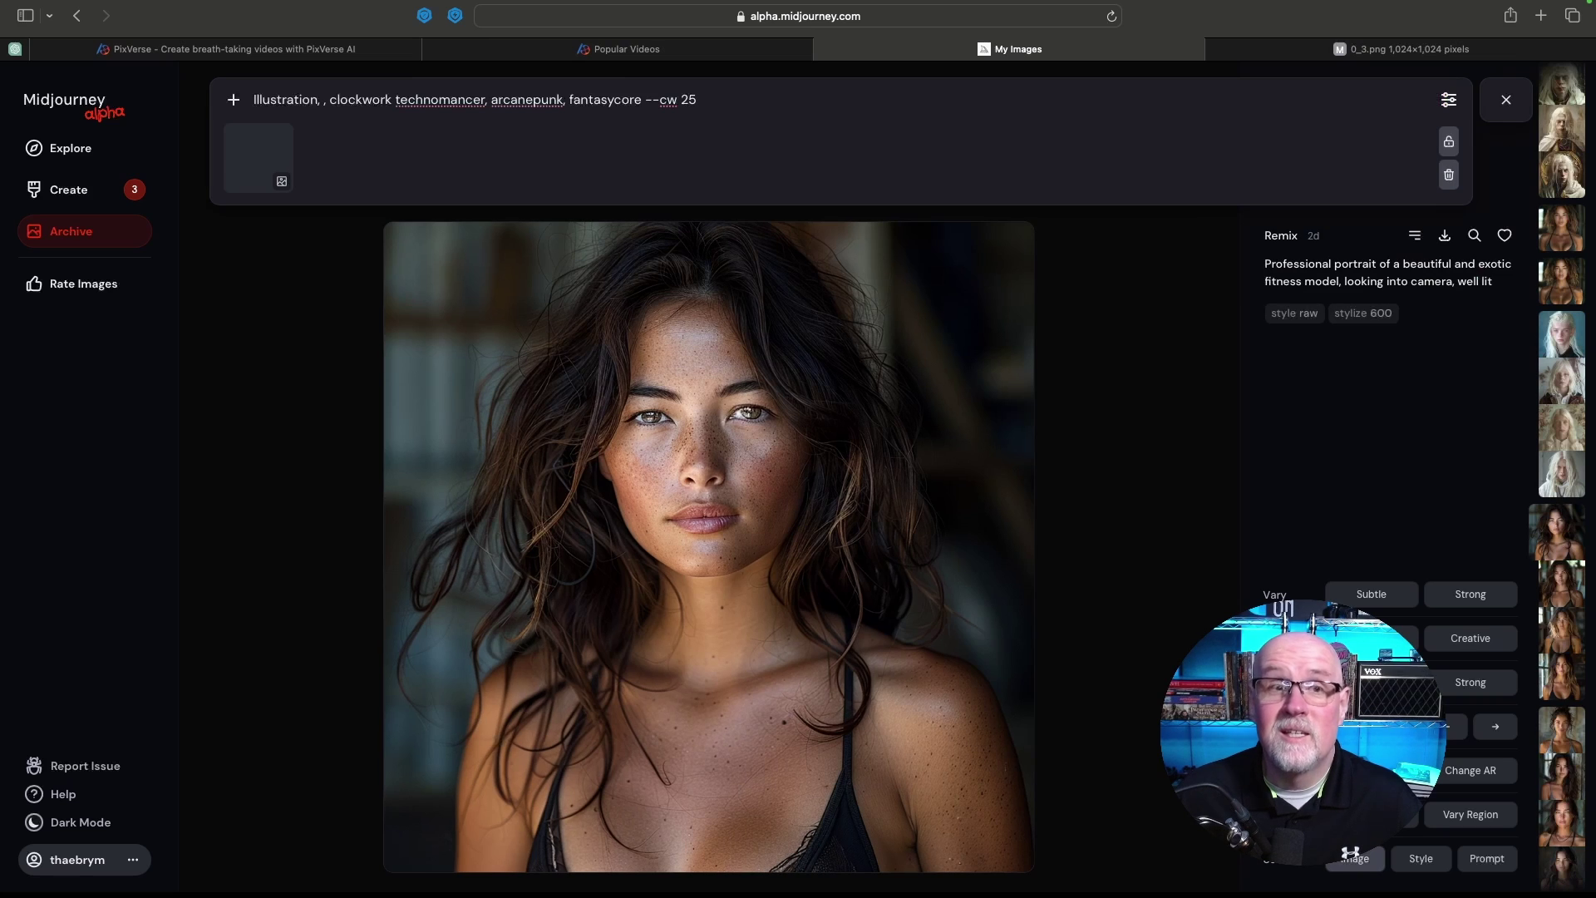
pyautogui.moveTo(247, 182)
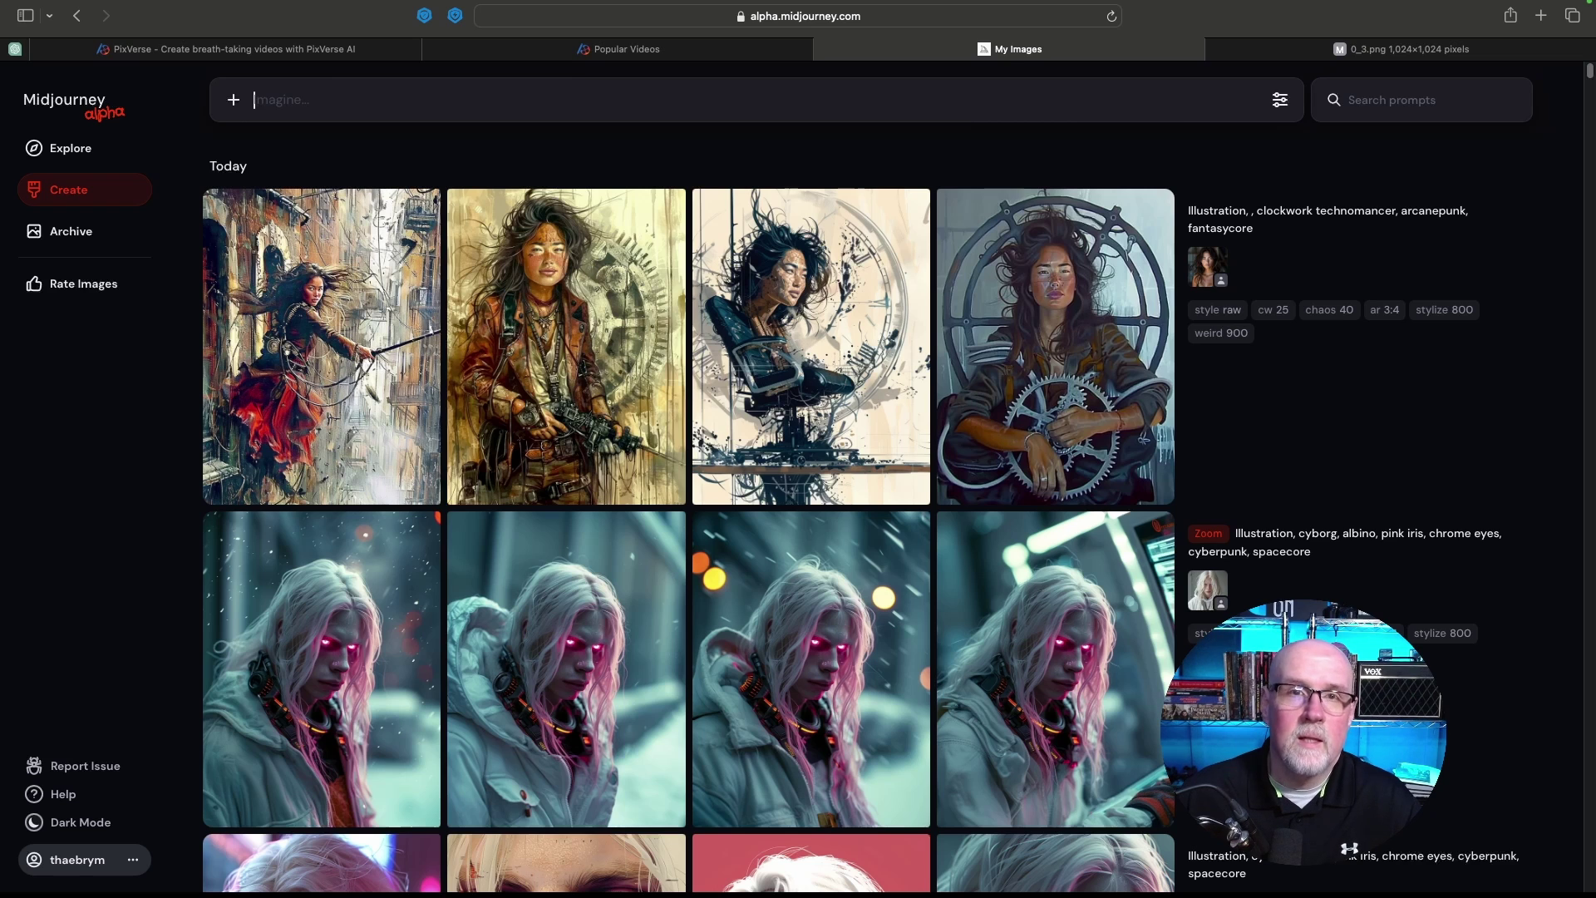
# - Open the fourth technomancer image and compare it with its full-size character reference portrait
pyautogui.click(1055, 346)
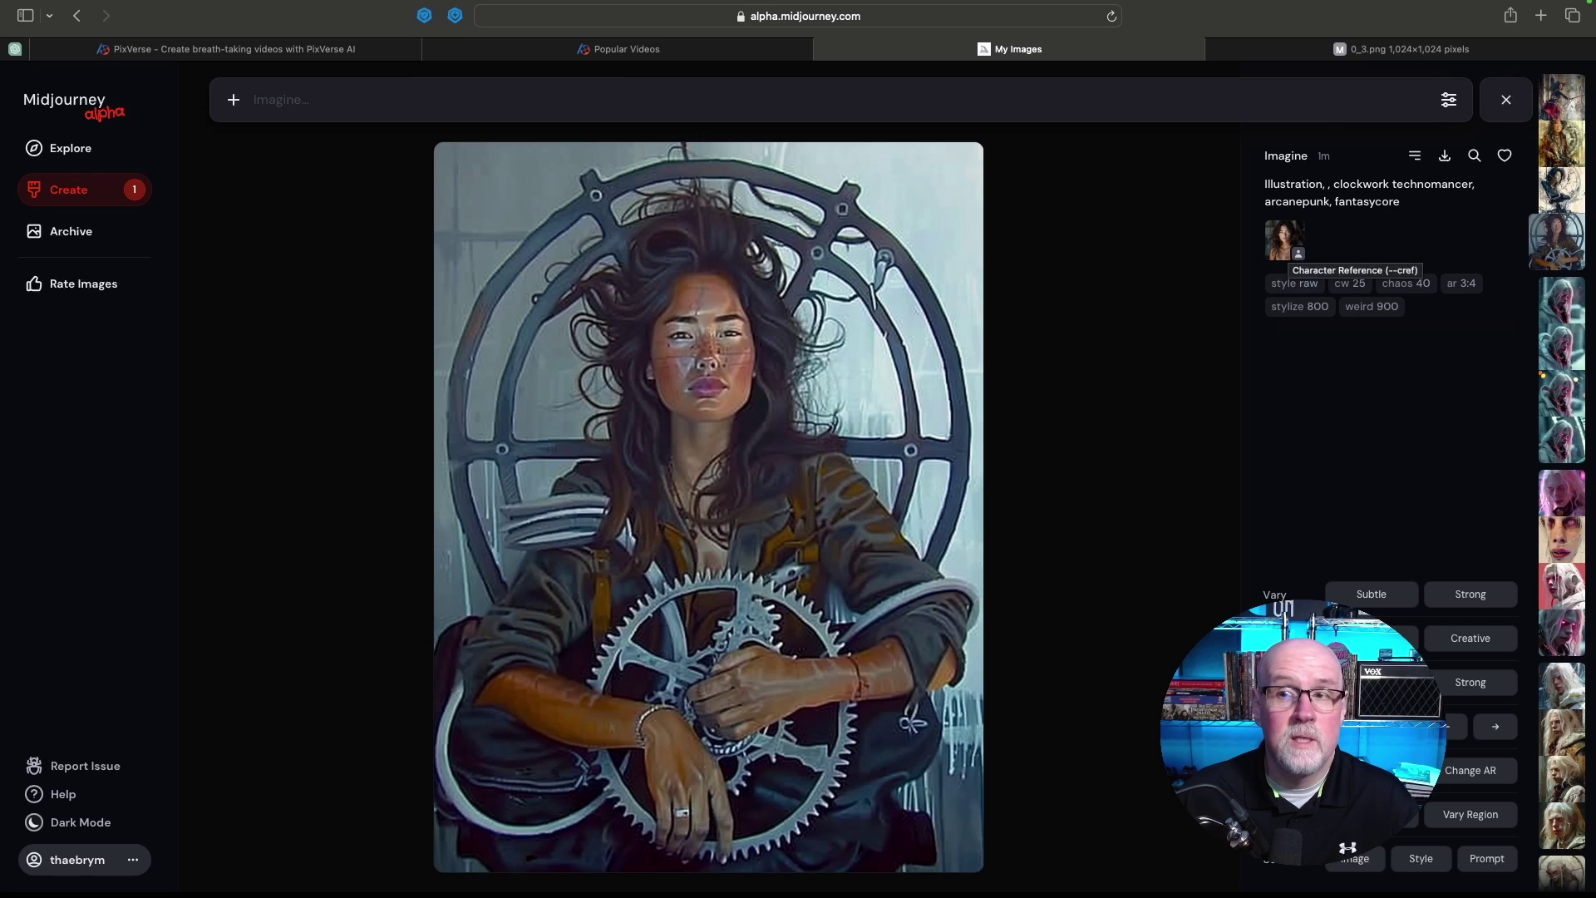
pyautogui.click(1285, 241)
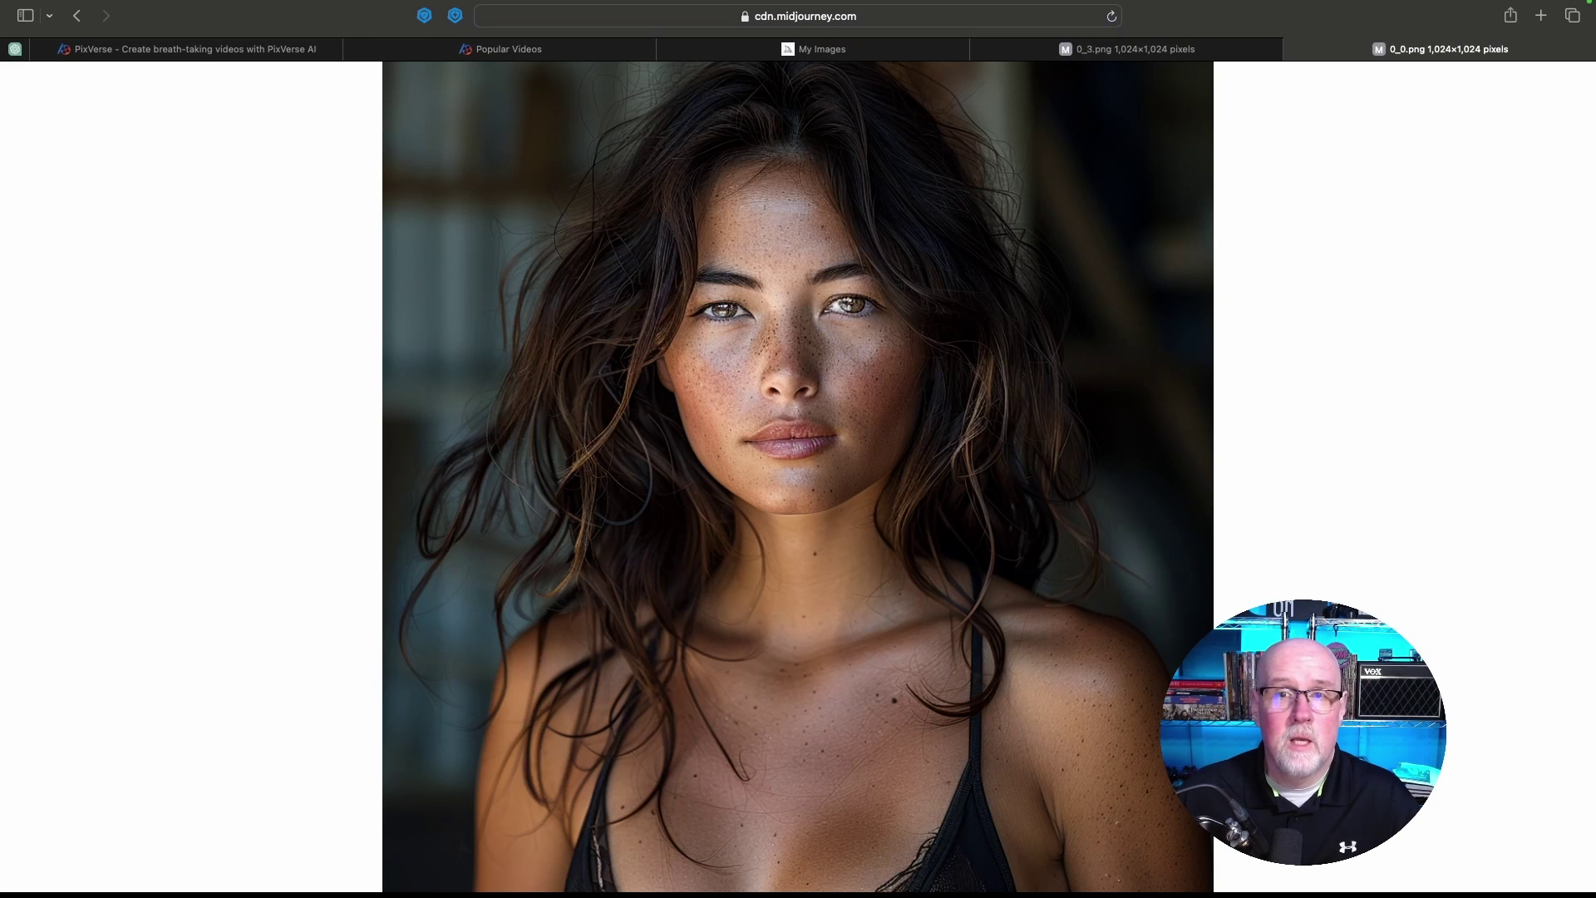
pyautogui.click(811, 49)
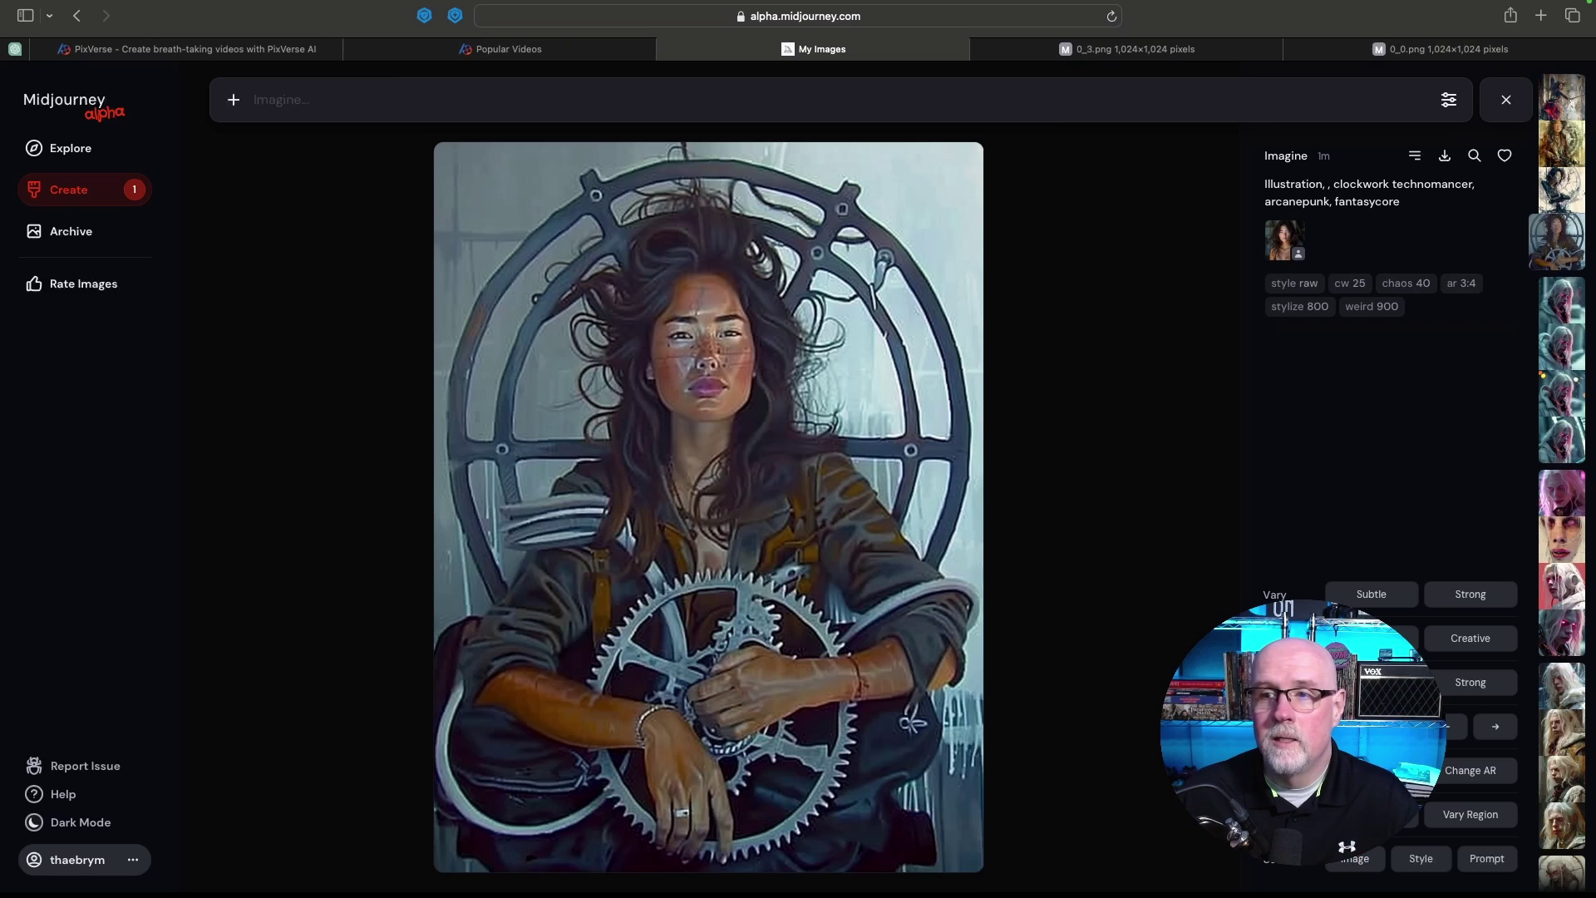
# - Examine the other three technomancer images at full size, checking the second one against the character reference portrait
pyautogui.press('Up')
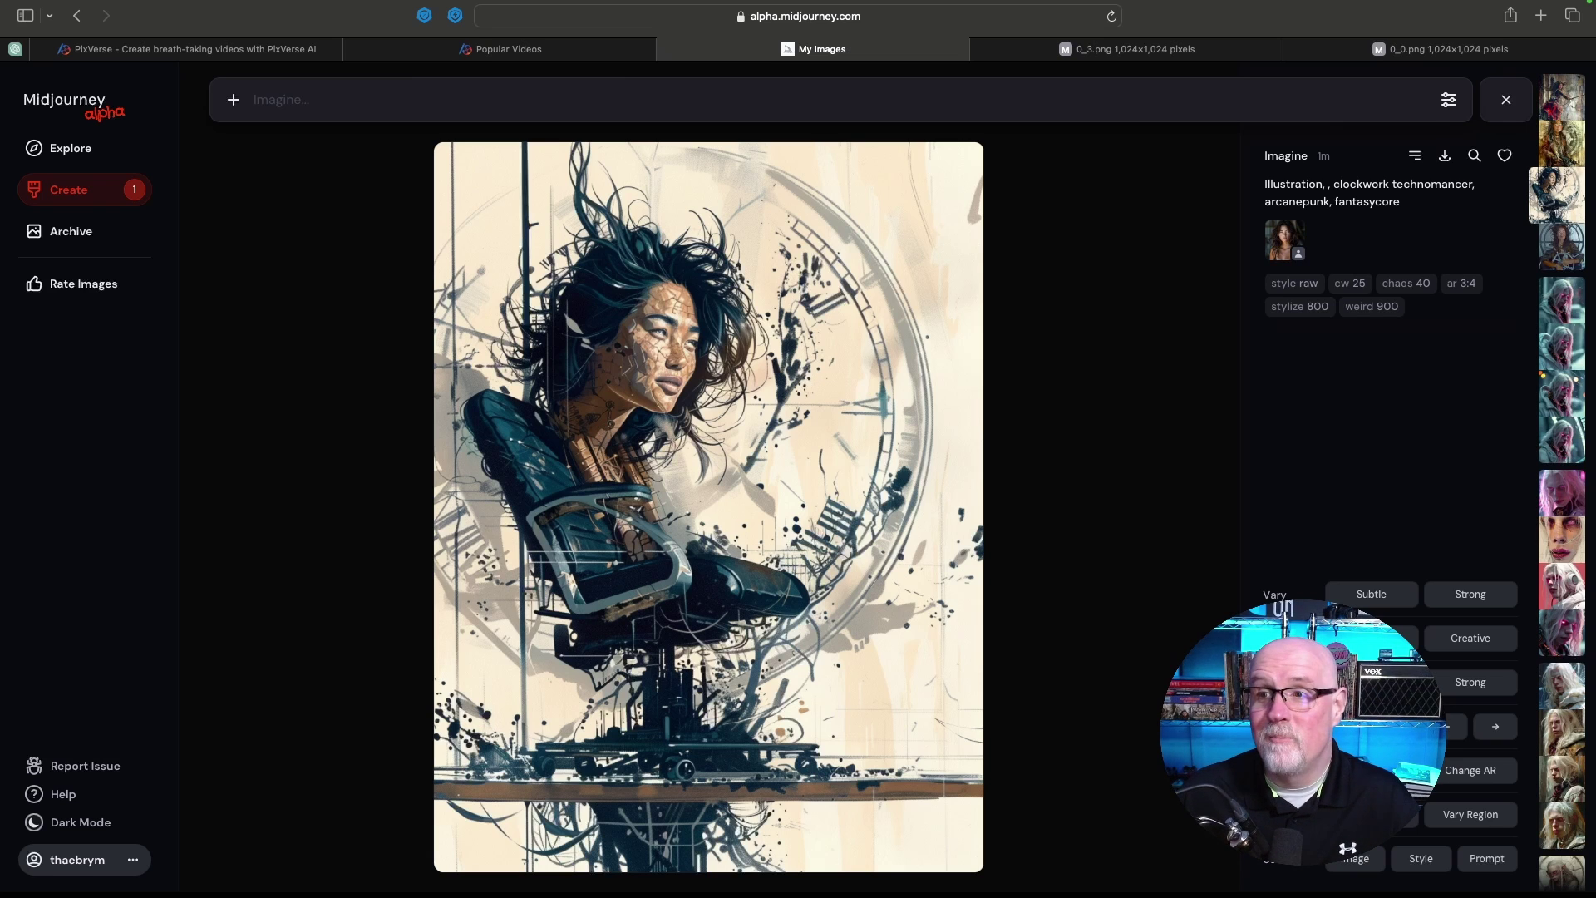
pyautogui.press('Left')
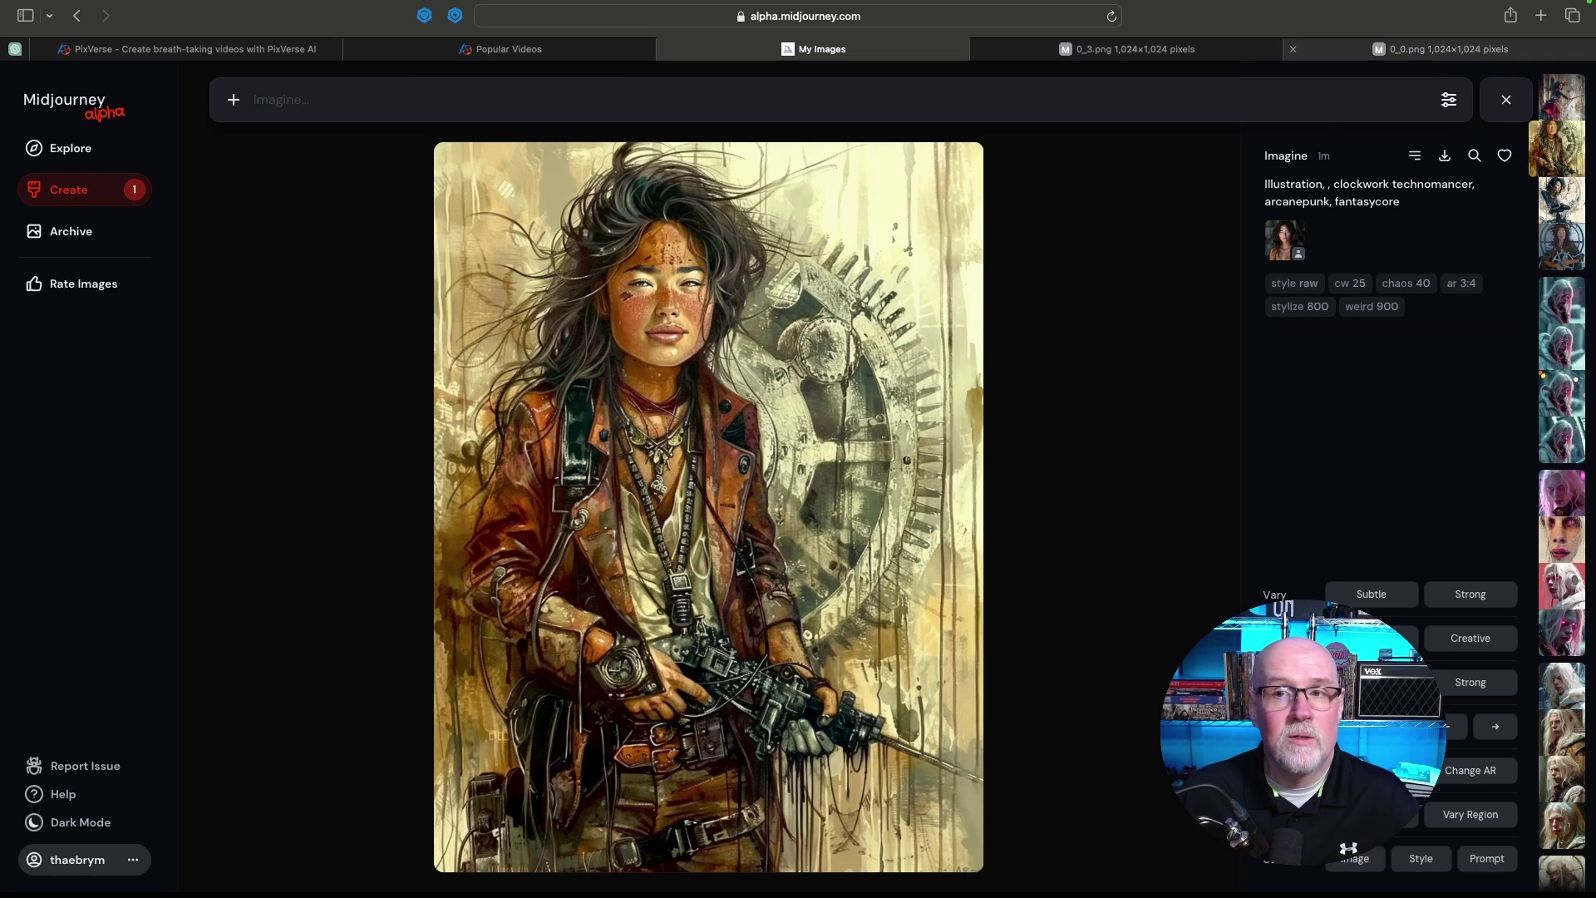
pyautogui.click(1440, 49)
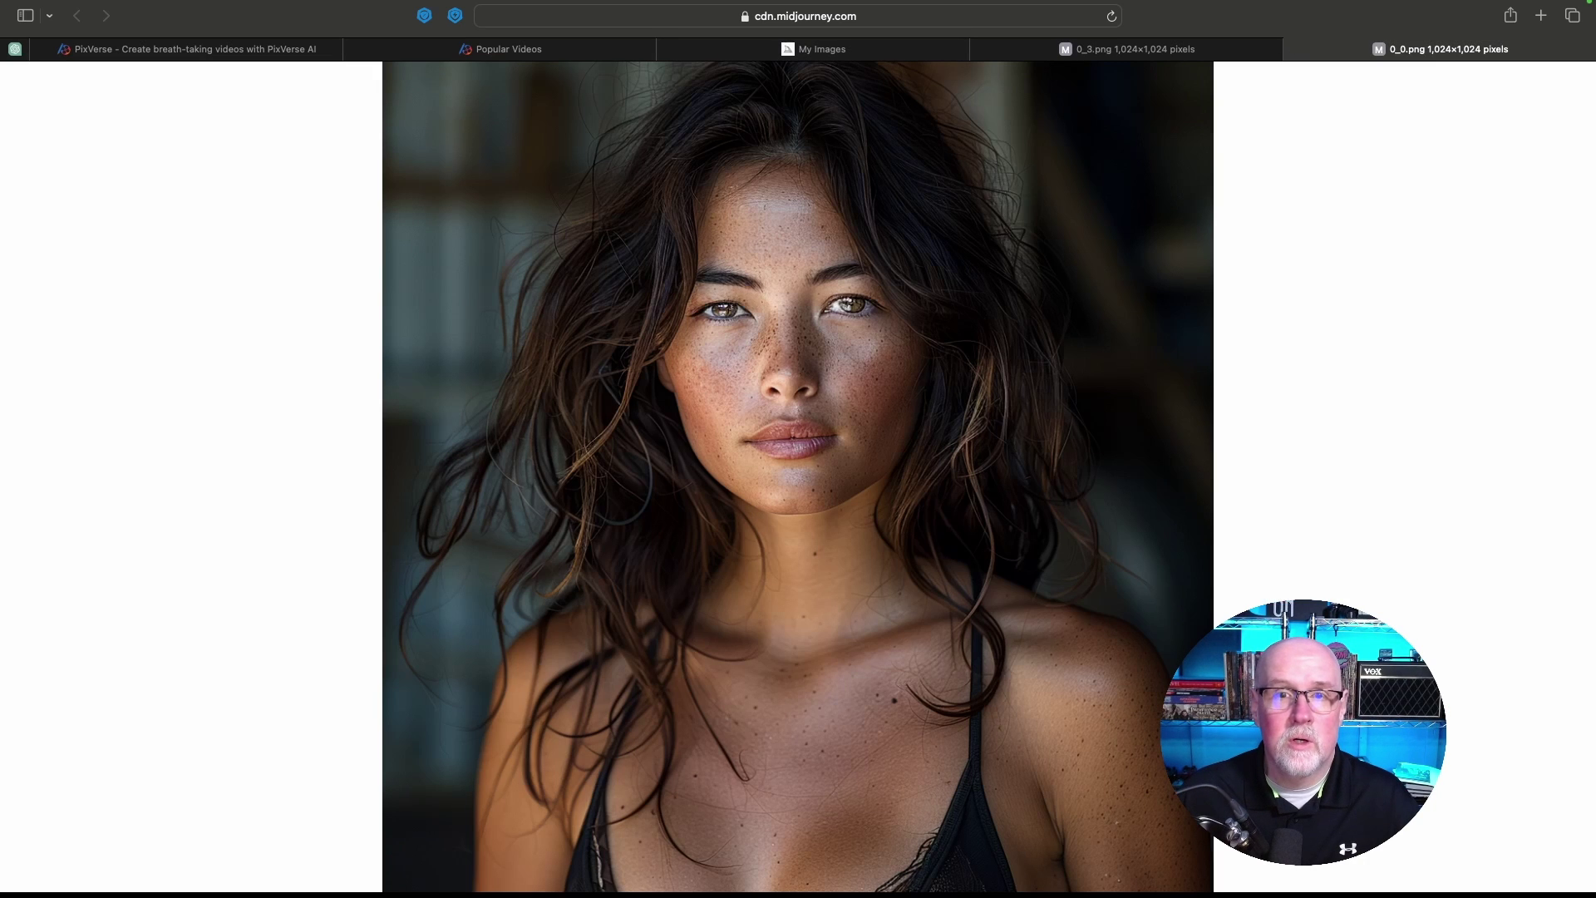
pyautogui.click(819, 49)
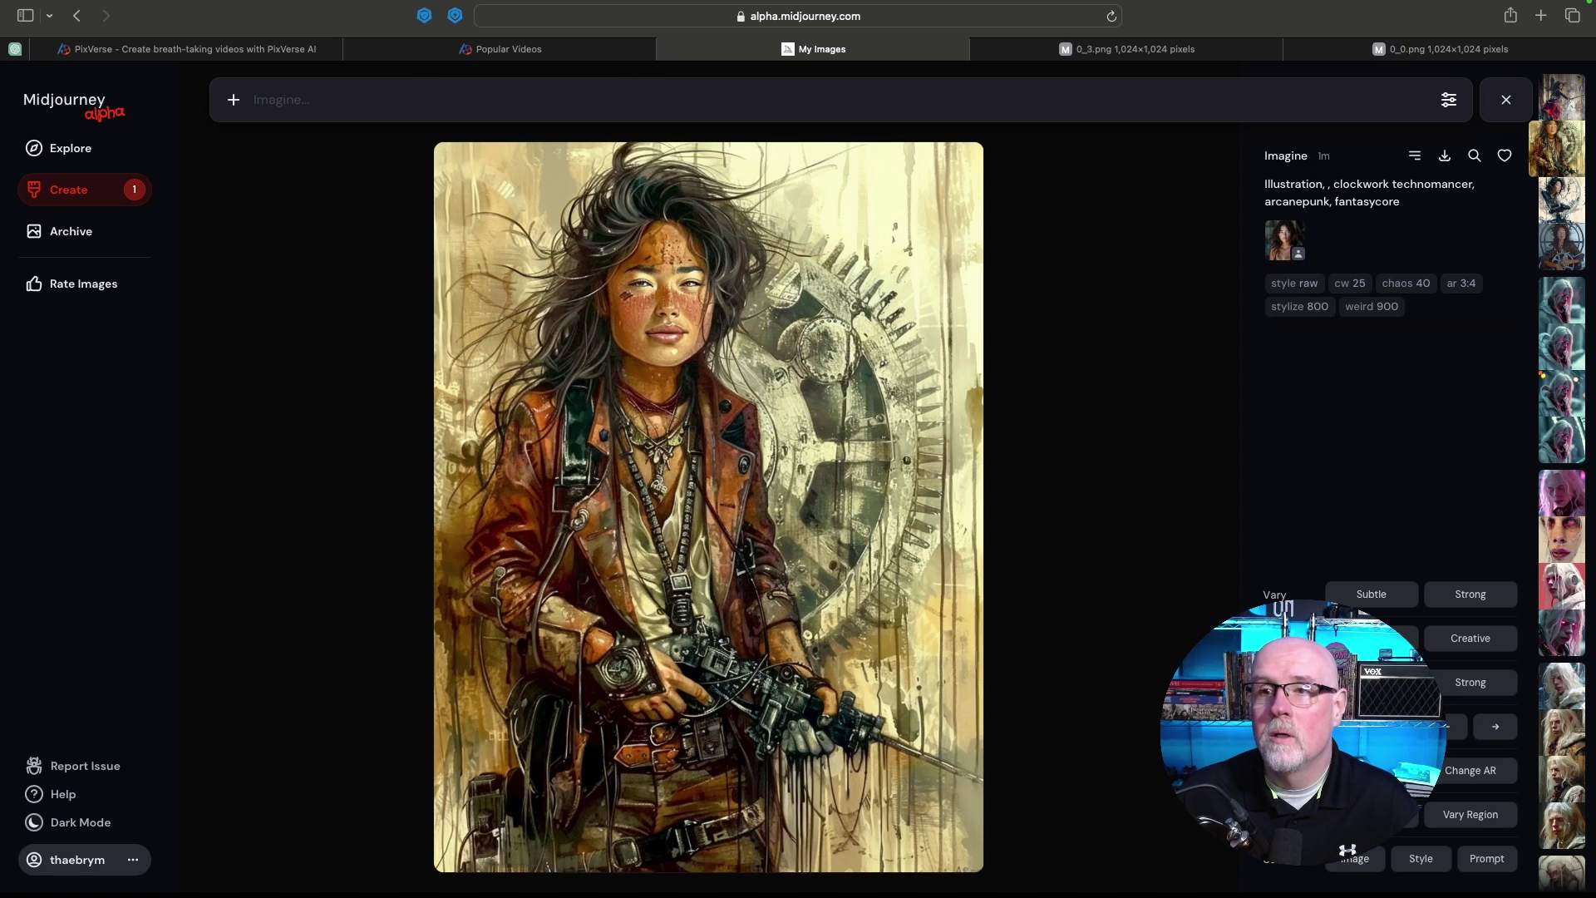
pyautogui.click(1560, 98)
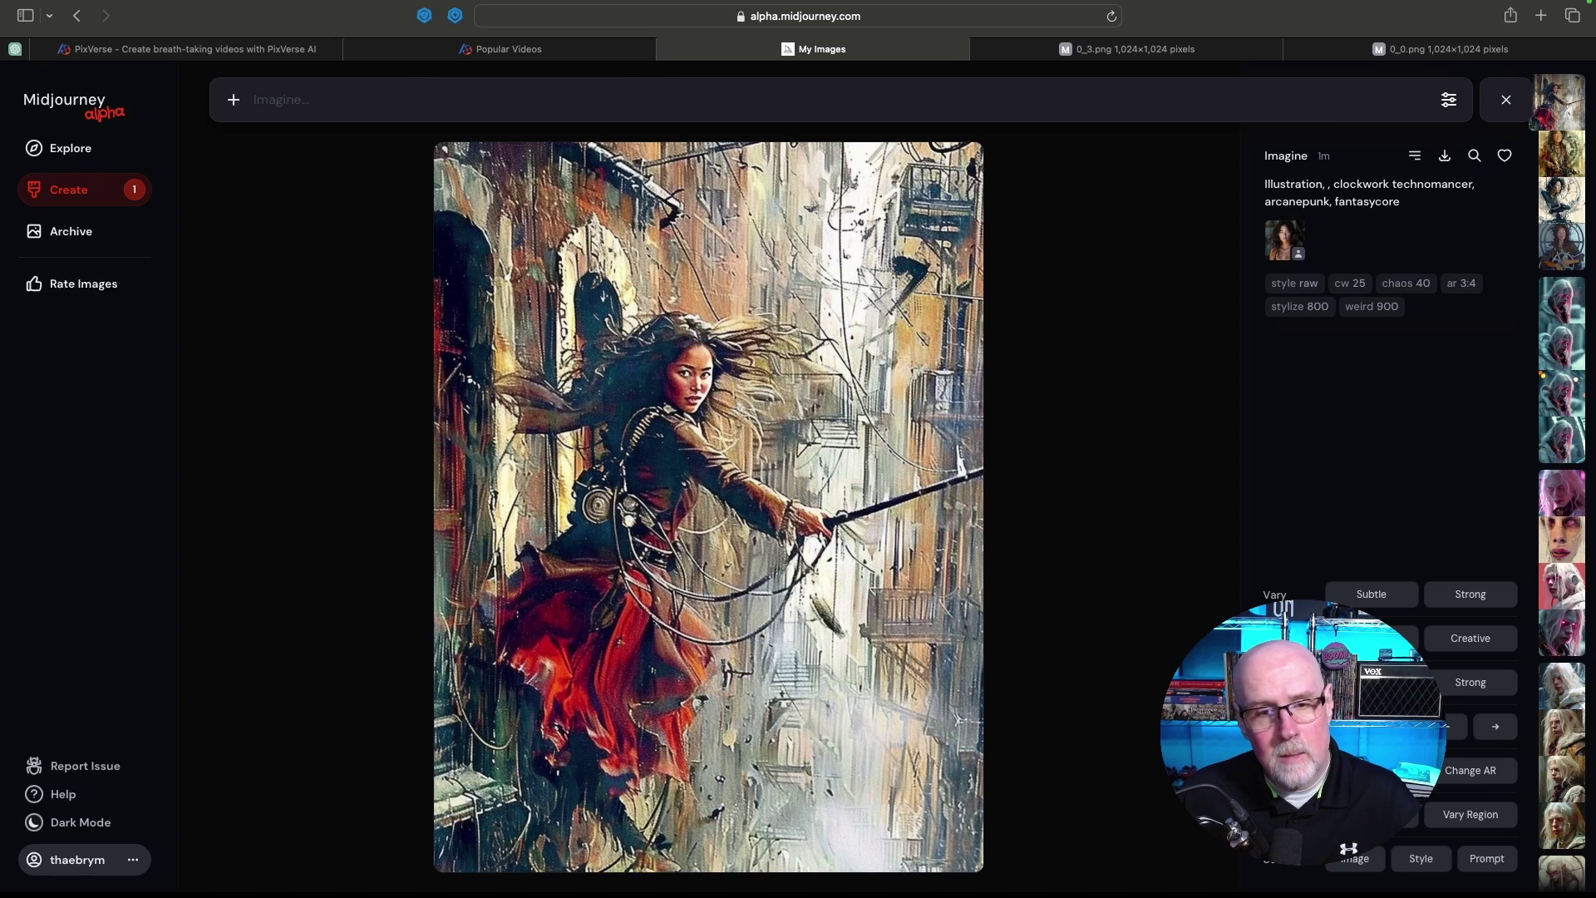